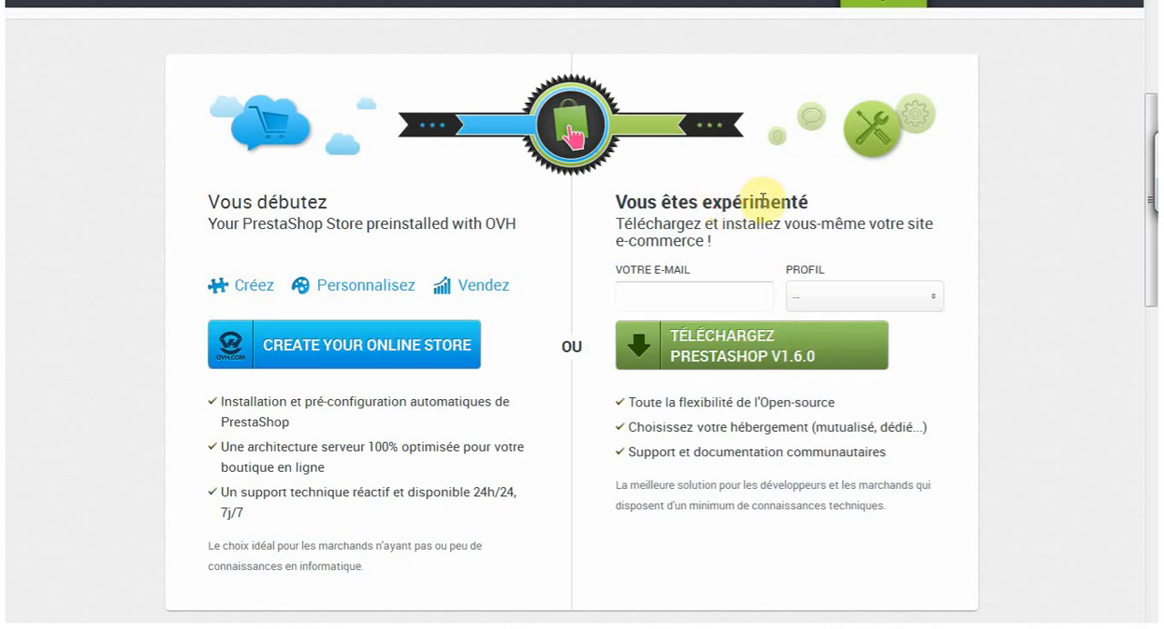
pyautogui.click(742, 360)
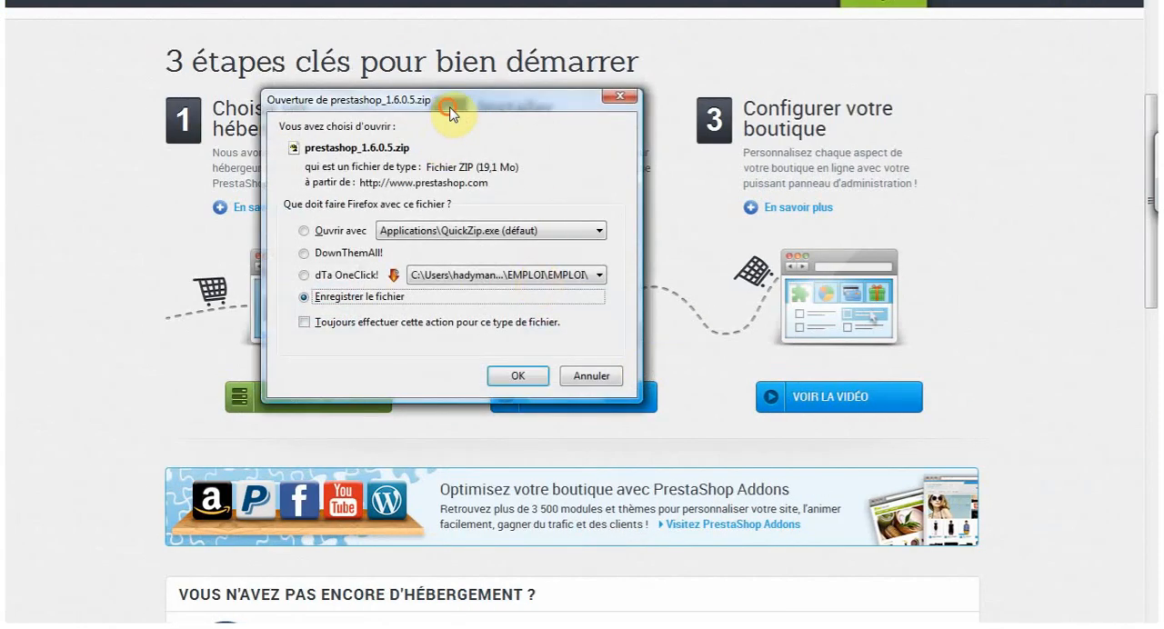
pyautogui.moveTo(556, 152); pyautogui.dragTo(478, 153)
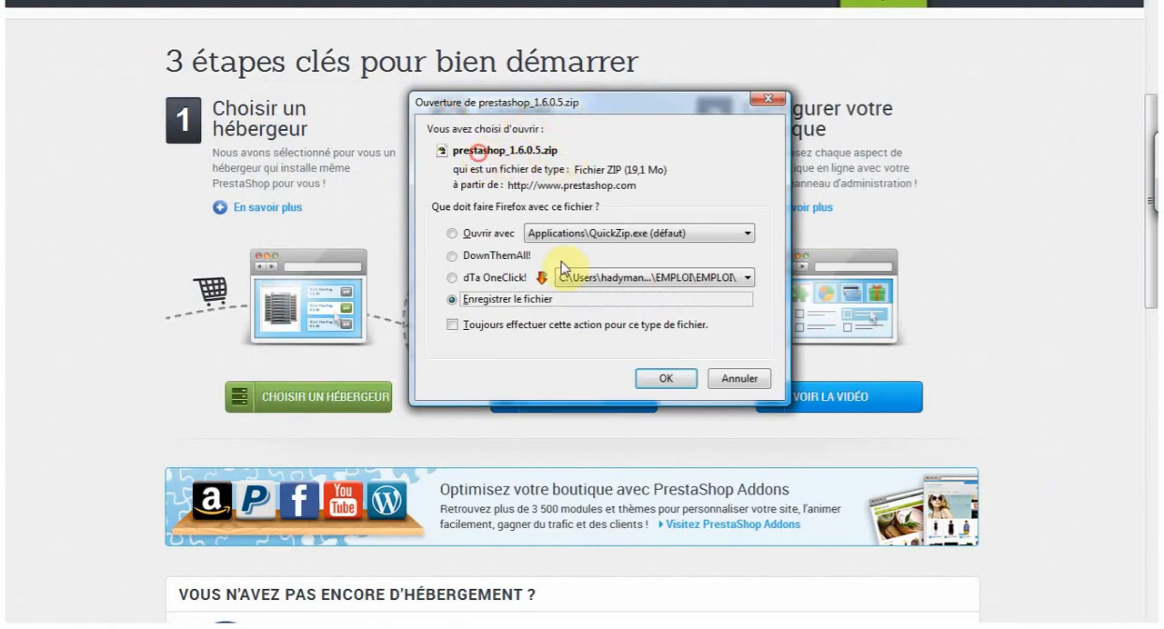
pyautogui.click(734, 381)
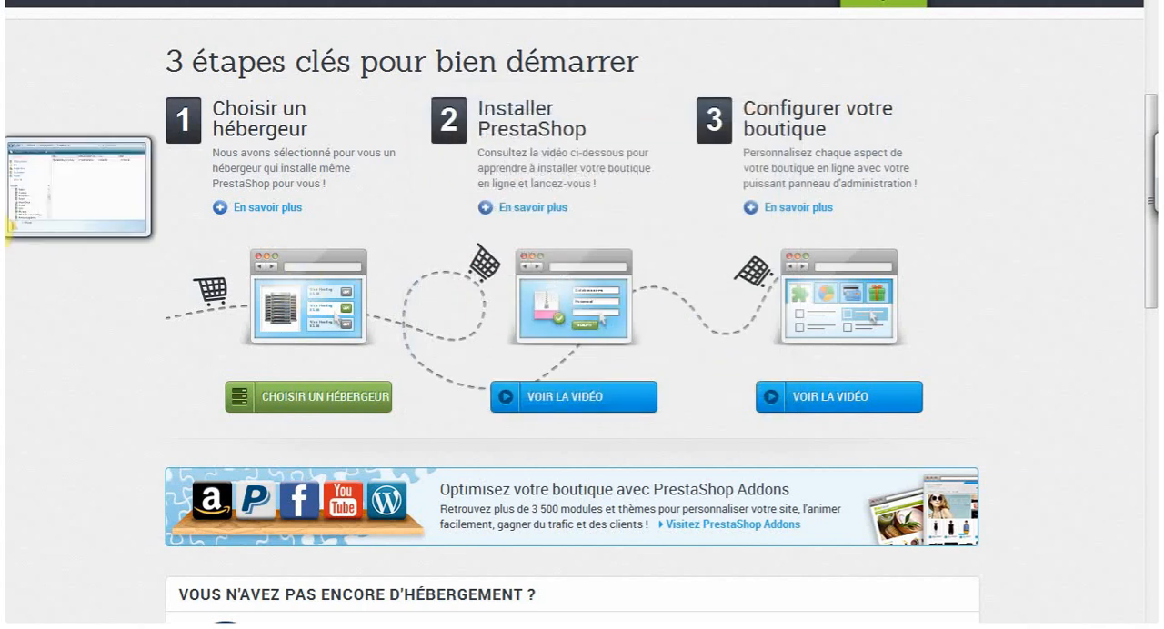
# - Open prestashop_1.6.0.5.zip from the Prestashop download folder with QuickZip
pyautogui.click(37, 223)
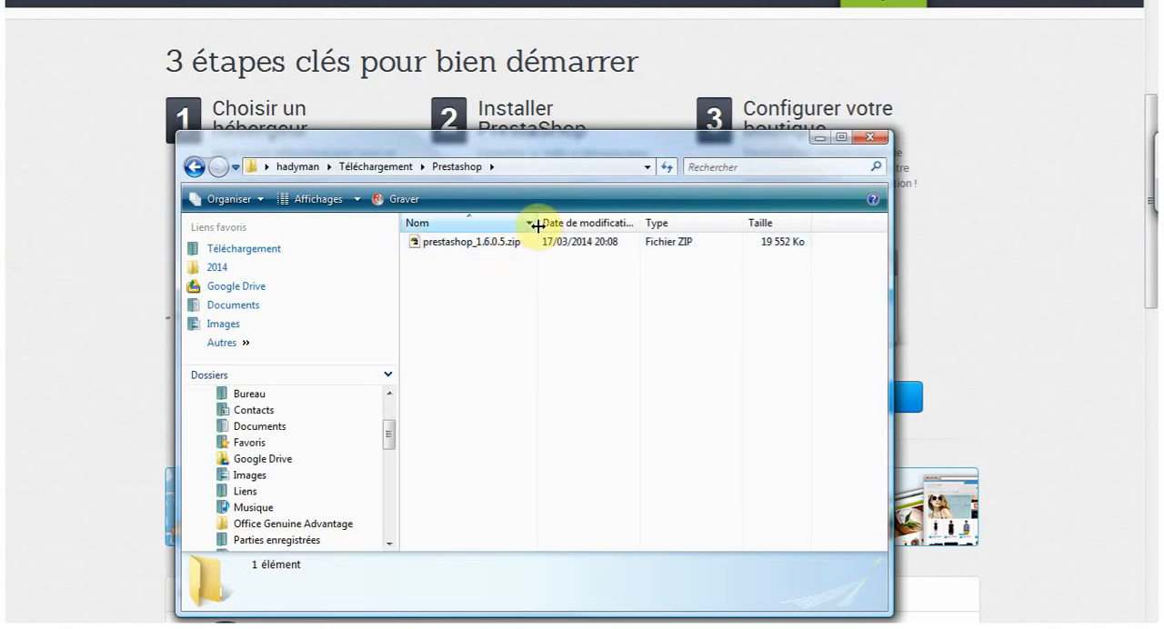
pyautogui.moveTo(536, 227); pyautogui.dragTo(597, 226)
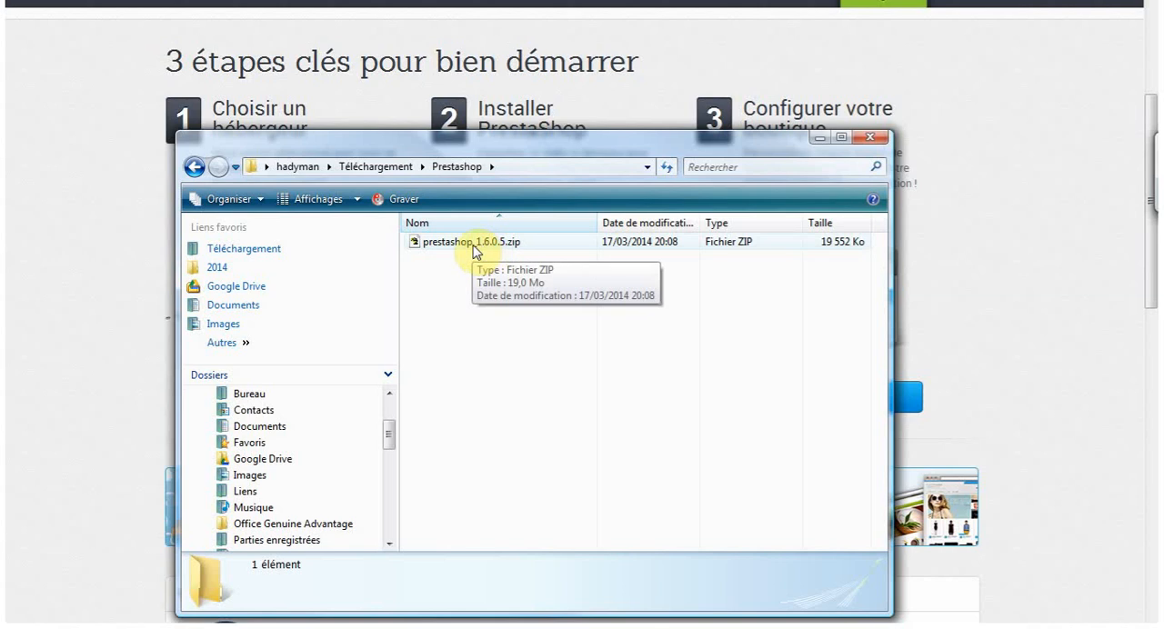
pyautogui.click(465, 243)
pyautogui.rightClick(464, 244)
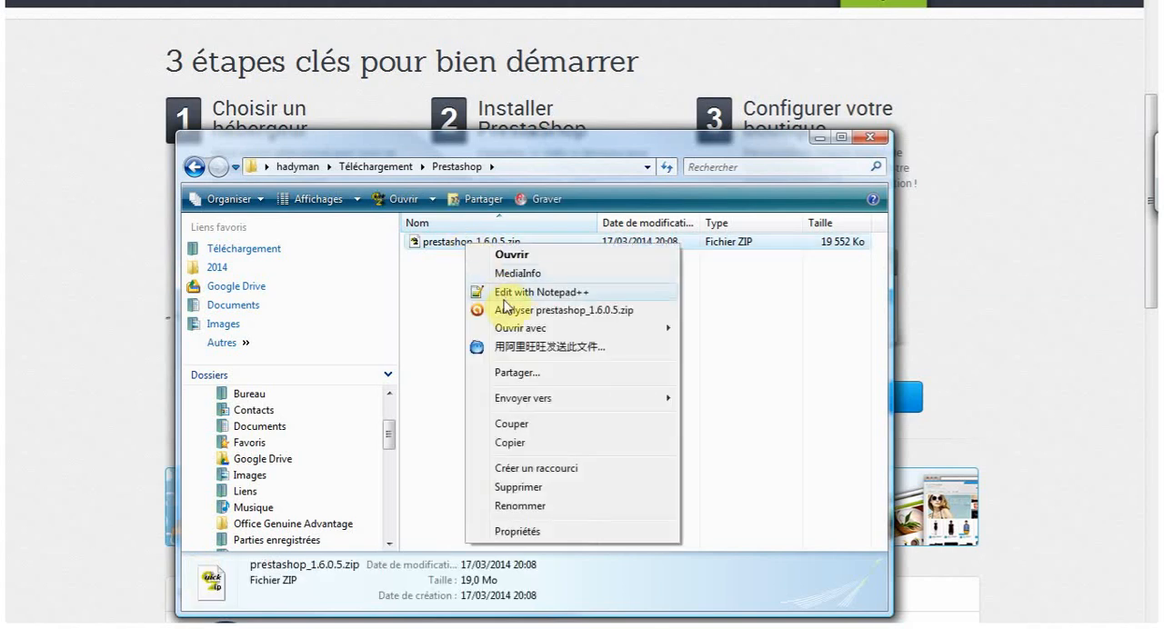
pyautogui.moveTo(529, 334)
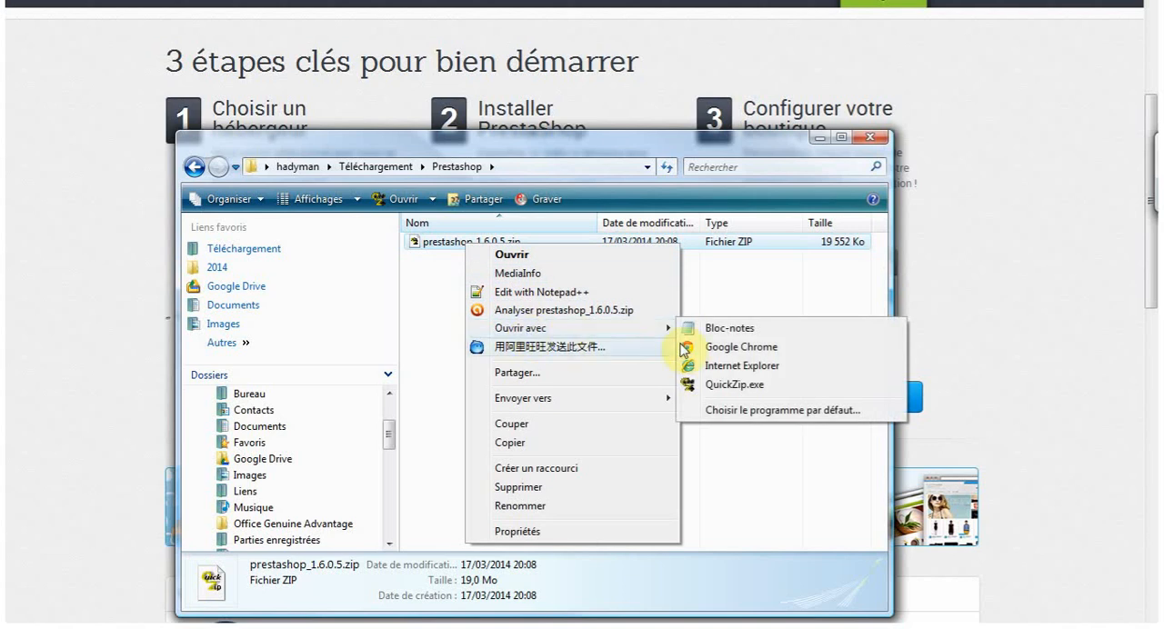
pyautogui.click(728, 385)
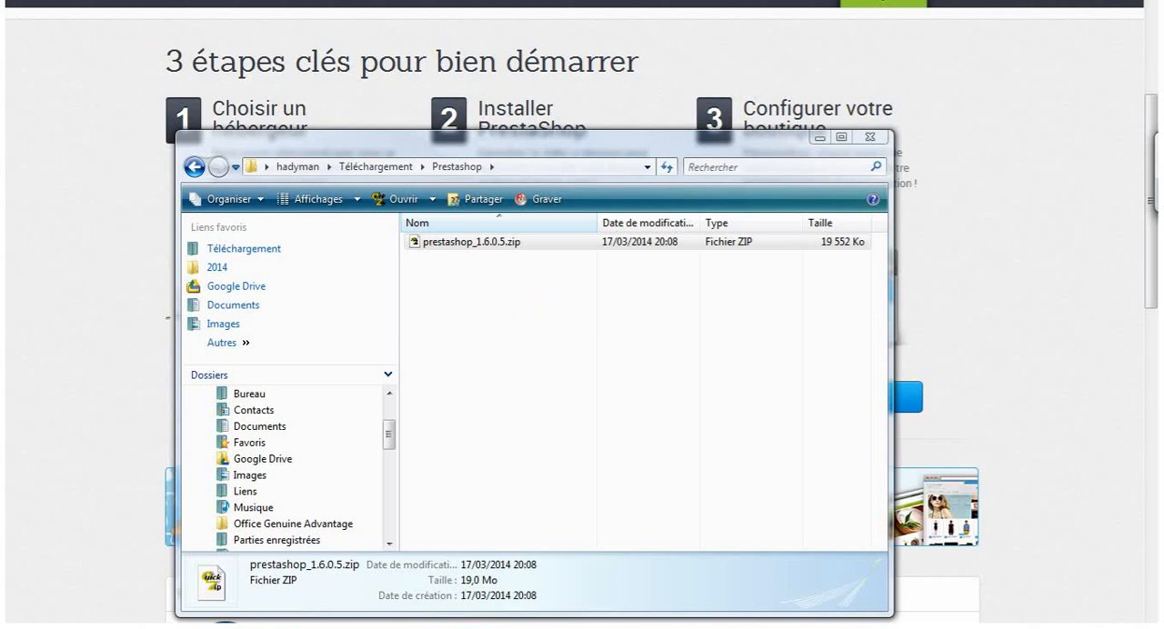
pyautogui.moveTo(2, 270)
pyautogui.moveTo(1162, 178); pyautogui.dragTo(508, 87)
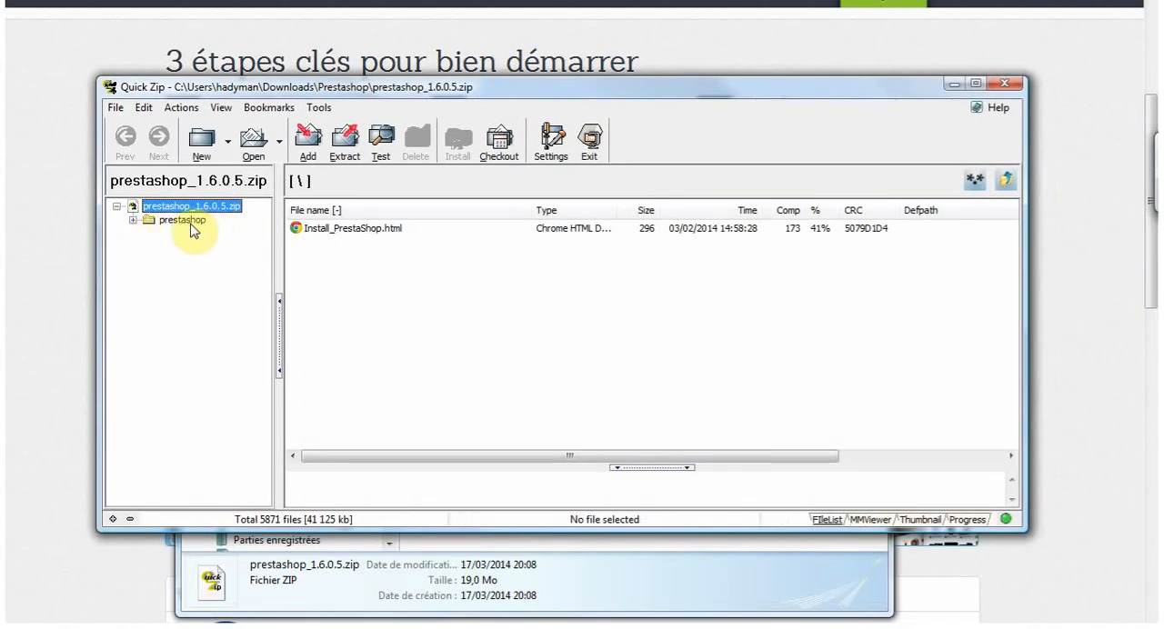
# - View the extraction options for the PrestaShop archive, and close the archive and its folder without extracting
pyautogui.click(346, 140)
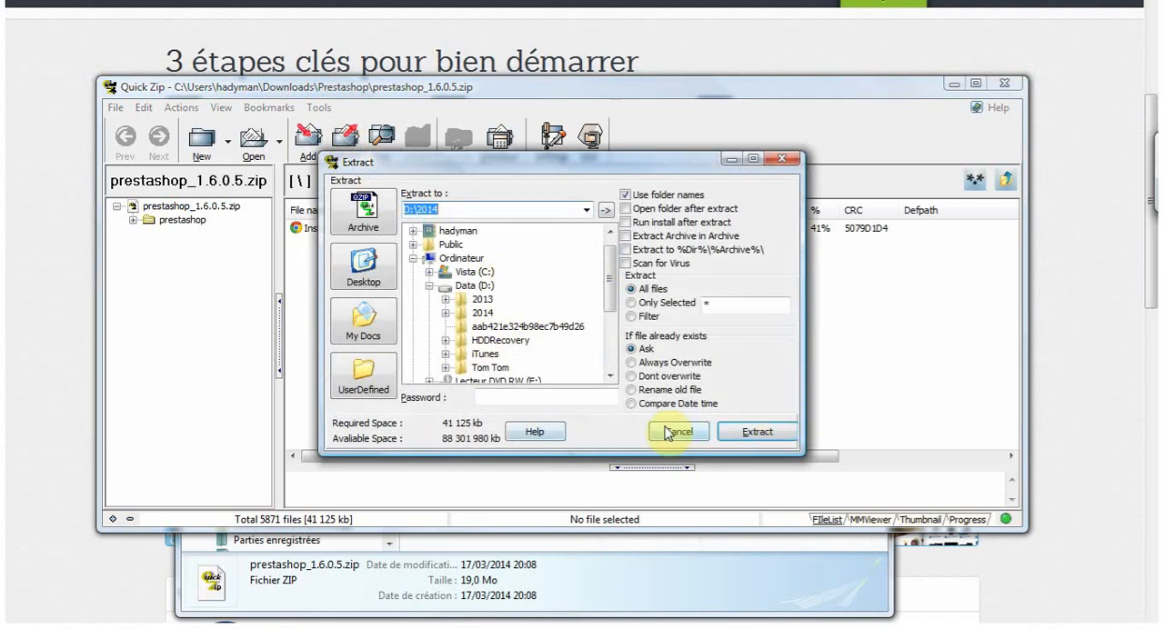
pyautogui.click(781, 158)
pyautogui.click(1004, 83)
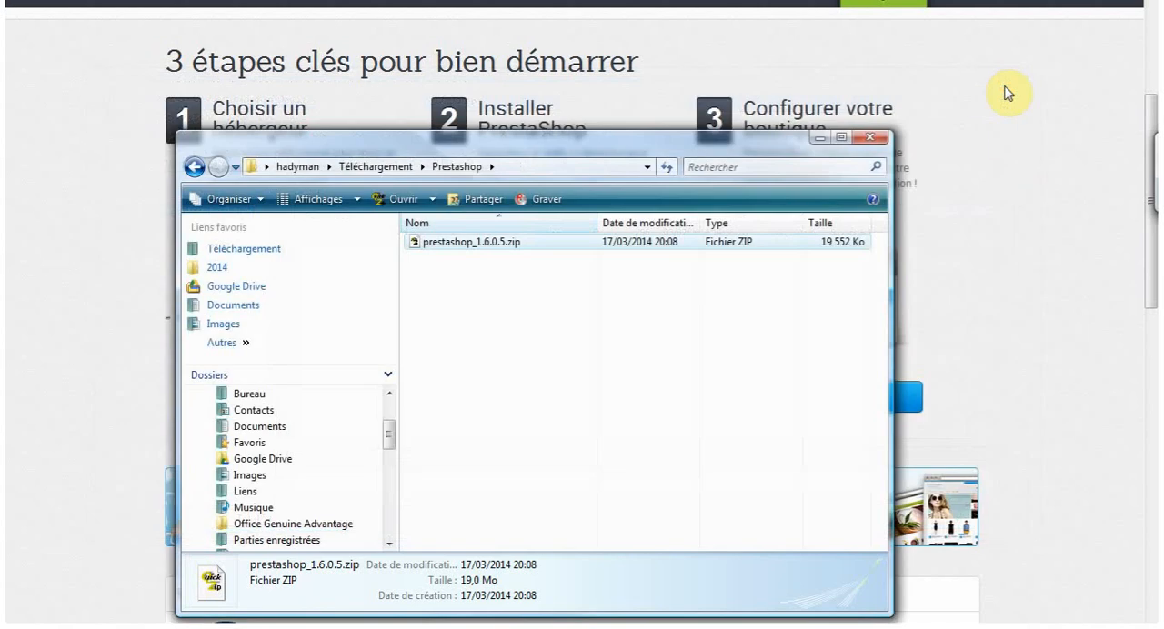
pyautogui.click(819, 136)
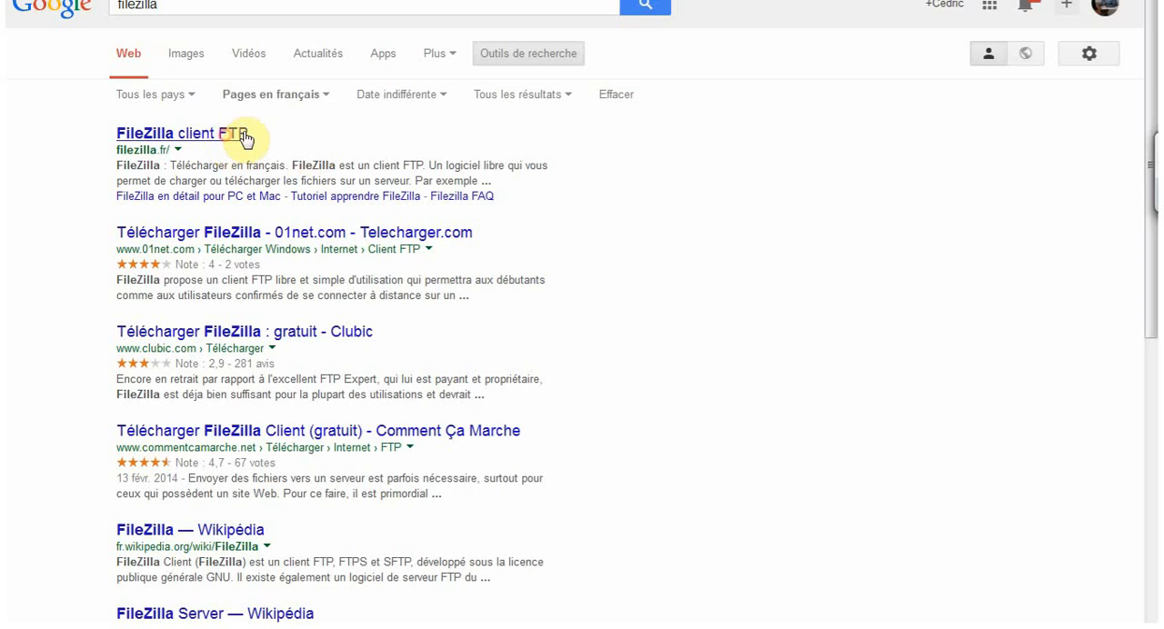
# - Open the filezilla.fr search result, look through the page and find the FileZilla download
pyautogui.click(243, 136)
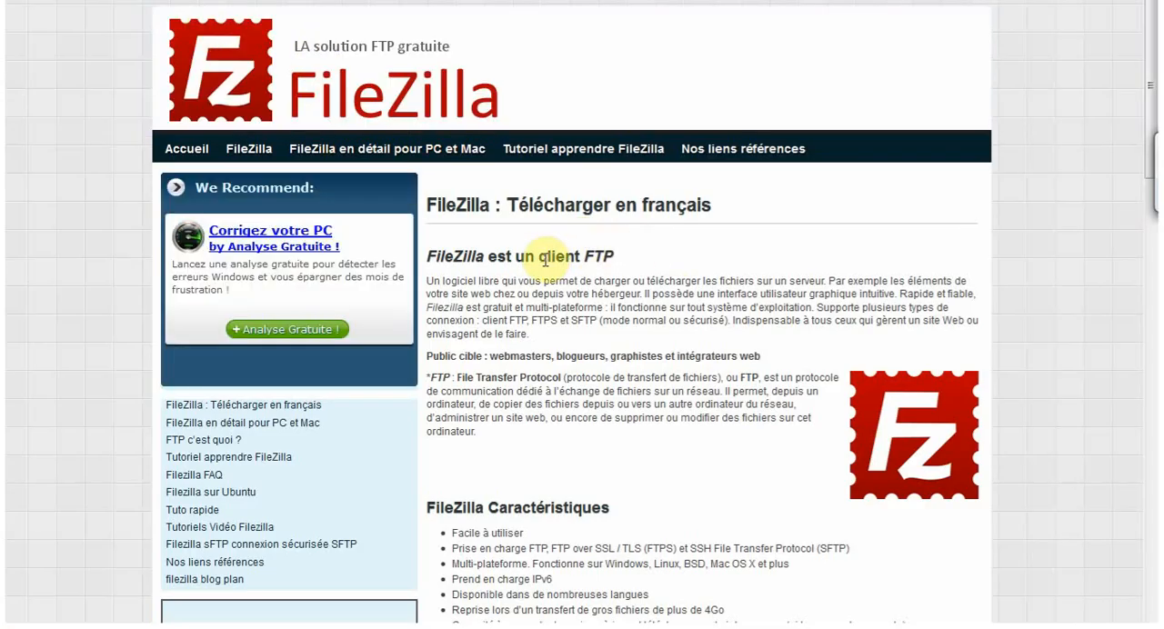
pyautogui.scroll(-3, 573, 261)
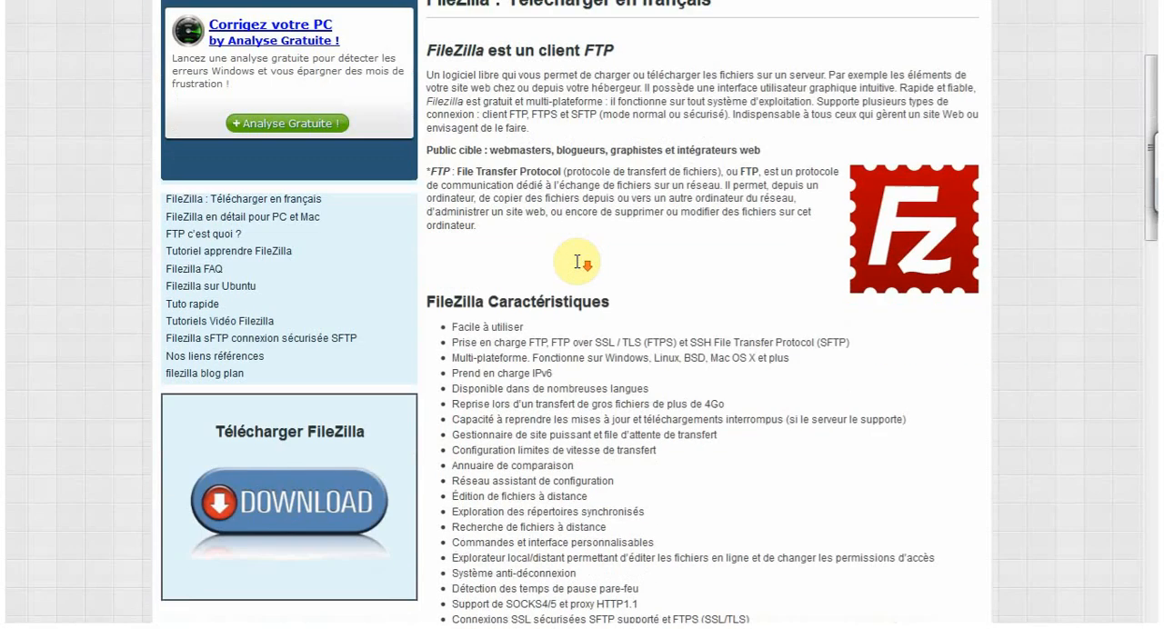
pyautogui.scroll(-10, 576, 262)
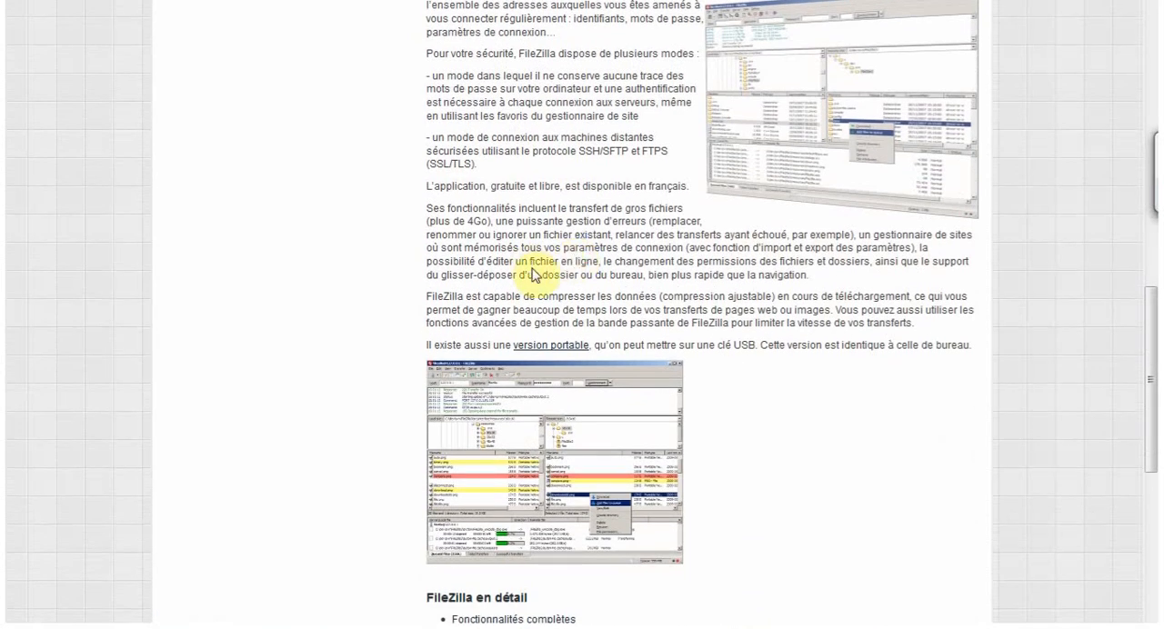
pyautogui.scroll(-6, 536, 273)
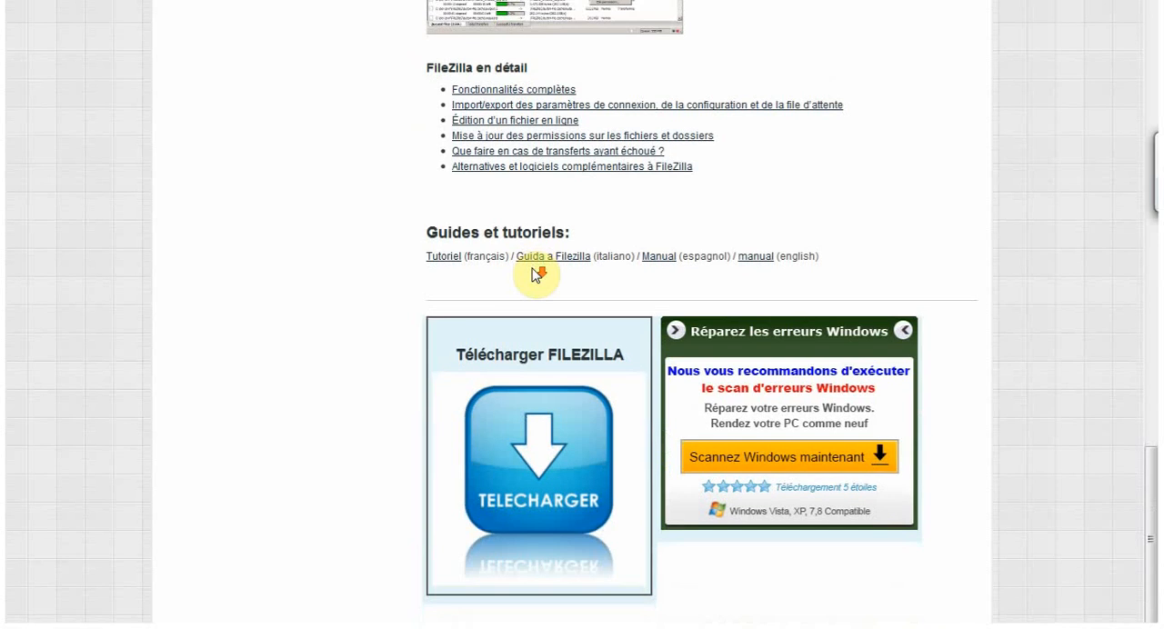
pyautogui.scroll(8, 537, 273)
pyautogui.scroll(9, 537, 272)
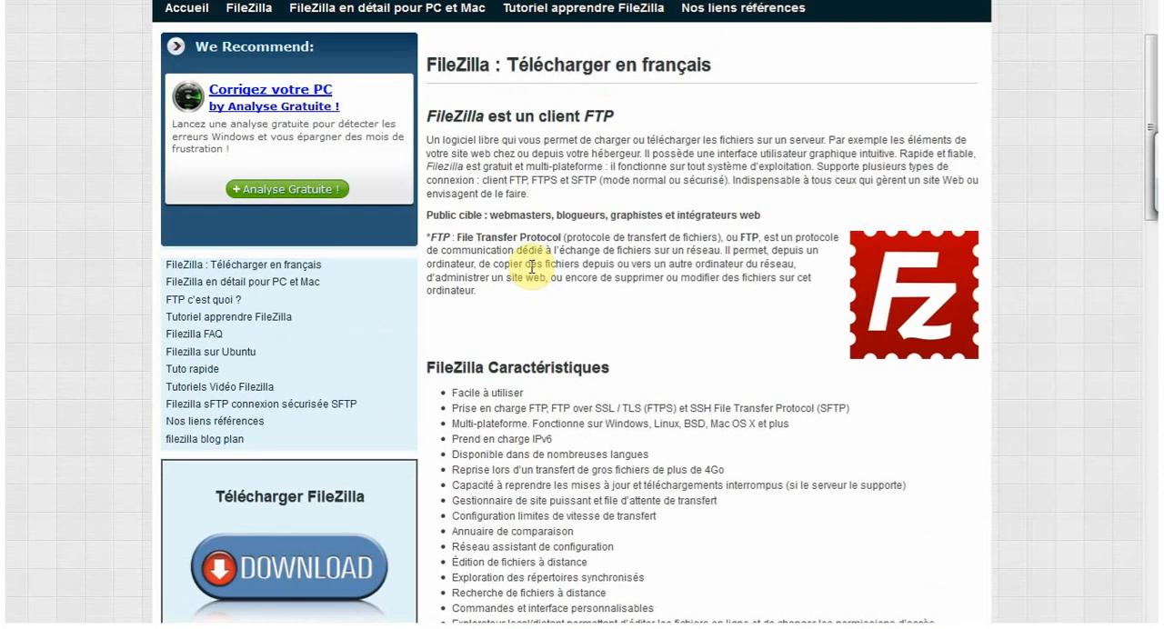
pyautogui.scroll(-3, 616, 312)
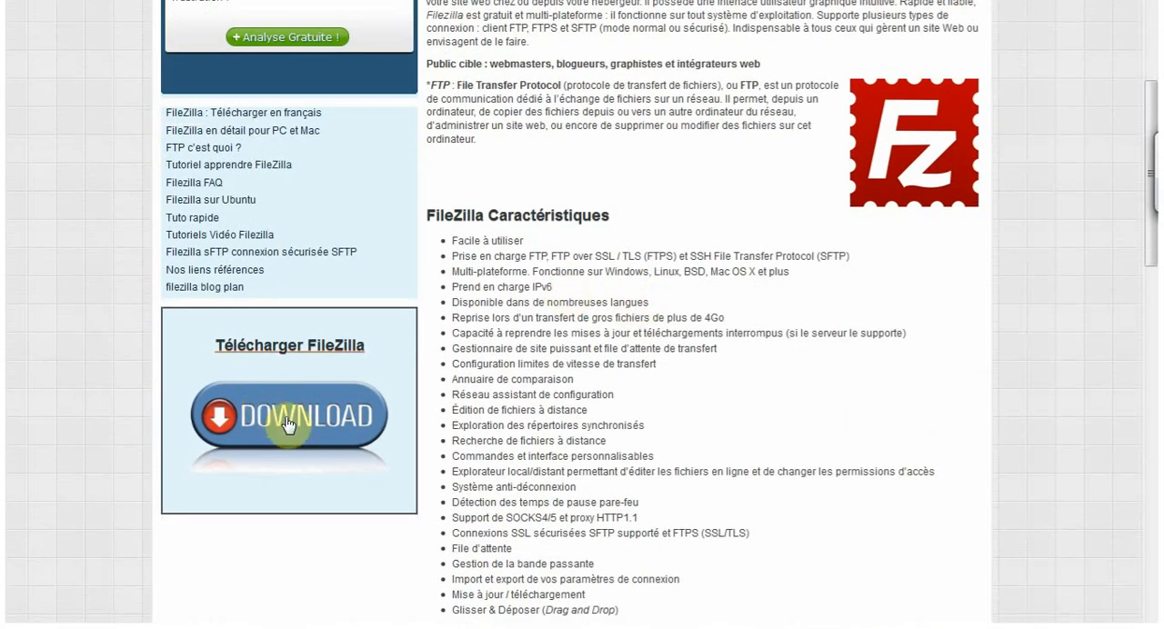
pyautogui.click(286, 421)
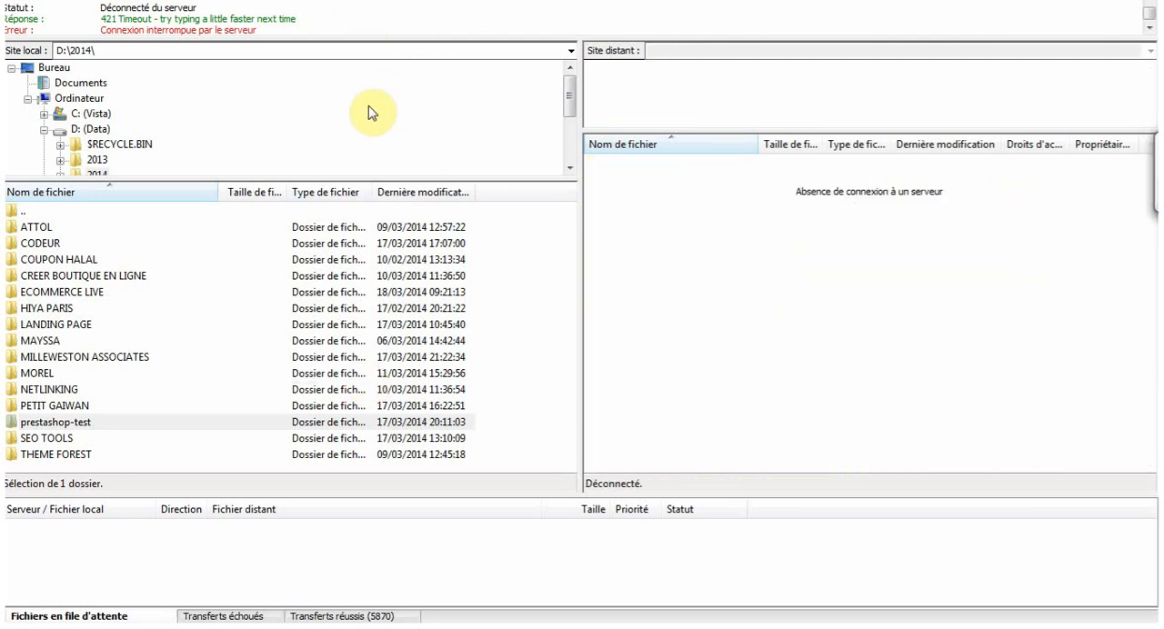
pyautogui.click(20, 0)
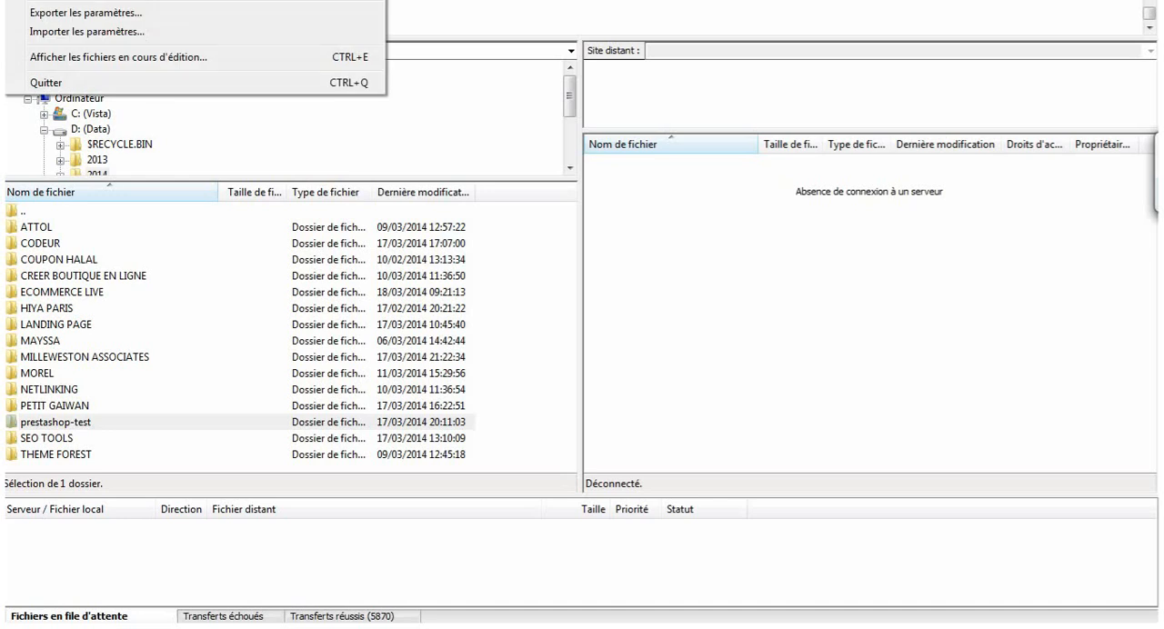
pyautogui.click(82, 0)
pyautogui.click(301, 345)
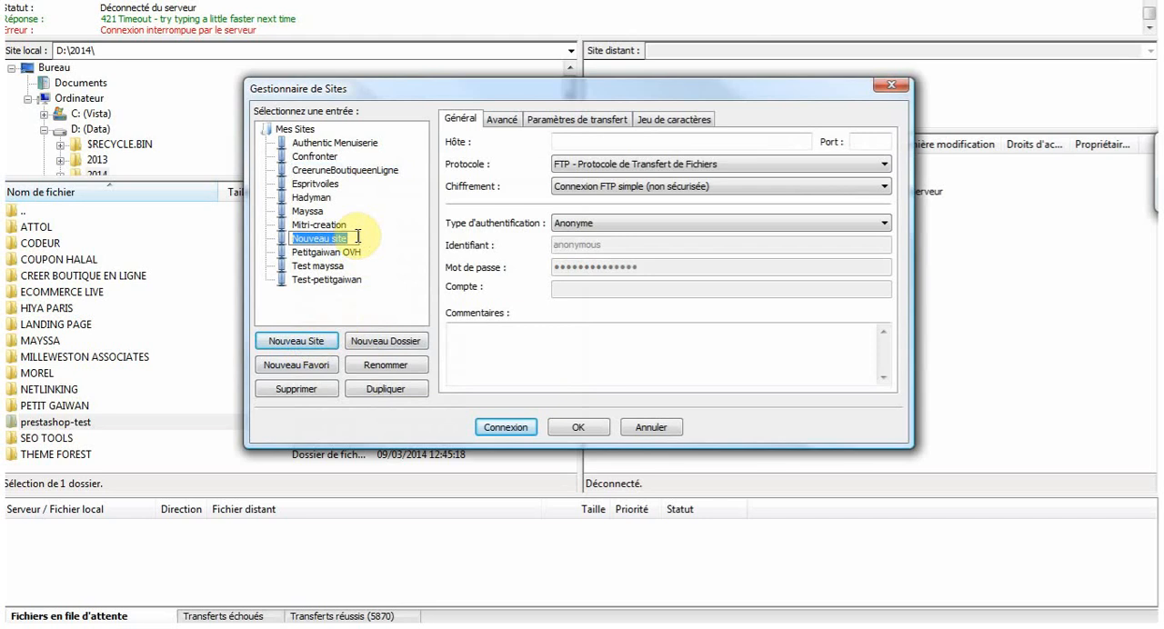
pyautogui.click(586, 142)
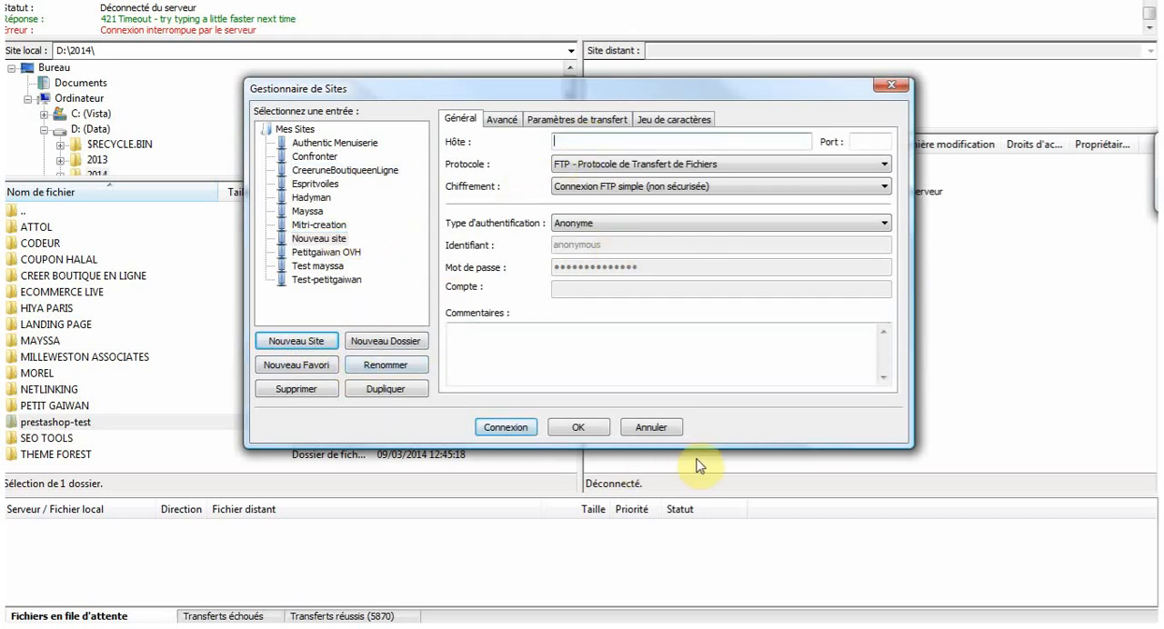
pyautogui.click(651, 428)
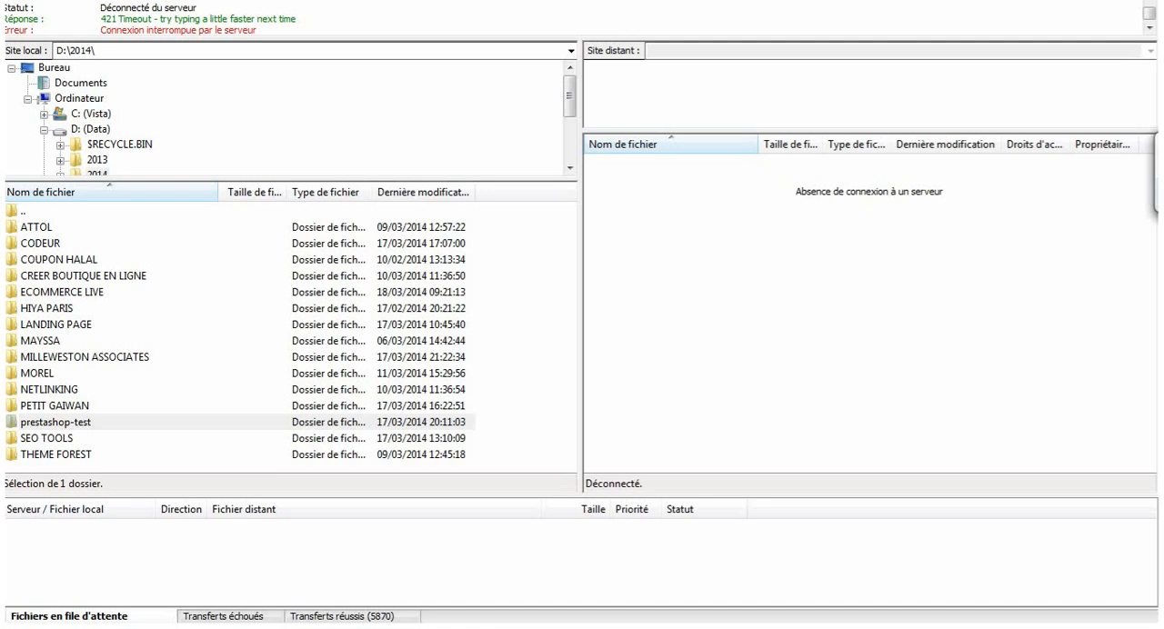
# - Connect to the saved FTP site and open its public_html folder
pyautogui.click(33, 1)
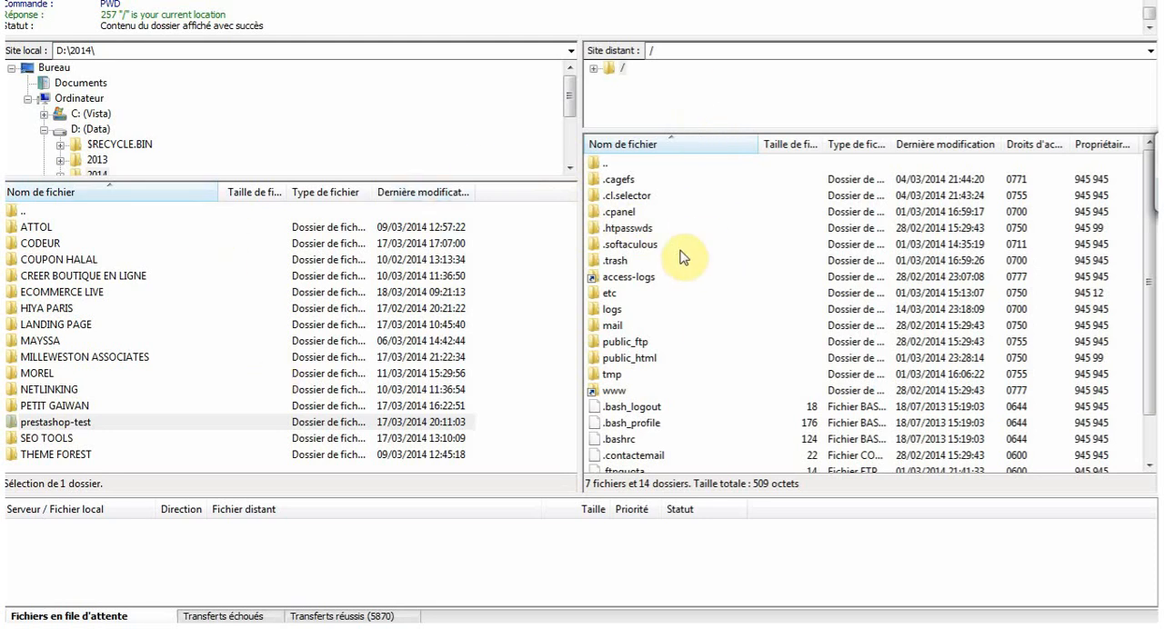
pyautogui.click(642, 360)
pyautogui.doubleClick(642, 360)
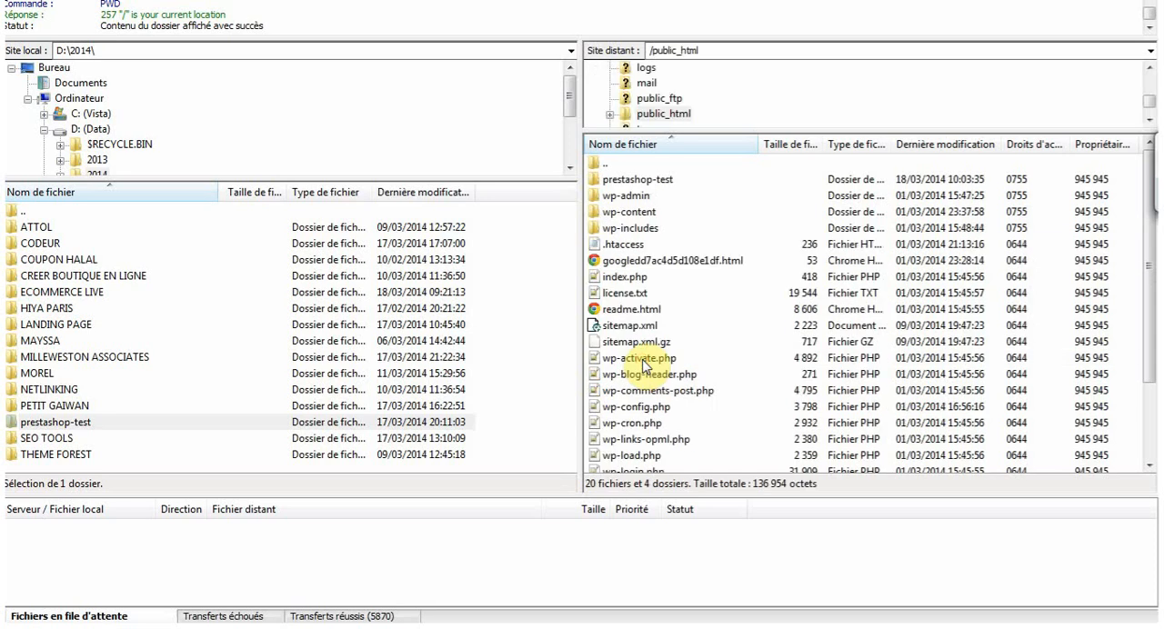
# - Compare the prestashop-test folder on the server with the local one, and view the local folder's upload options
pyautogui.click(662, 184)
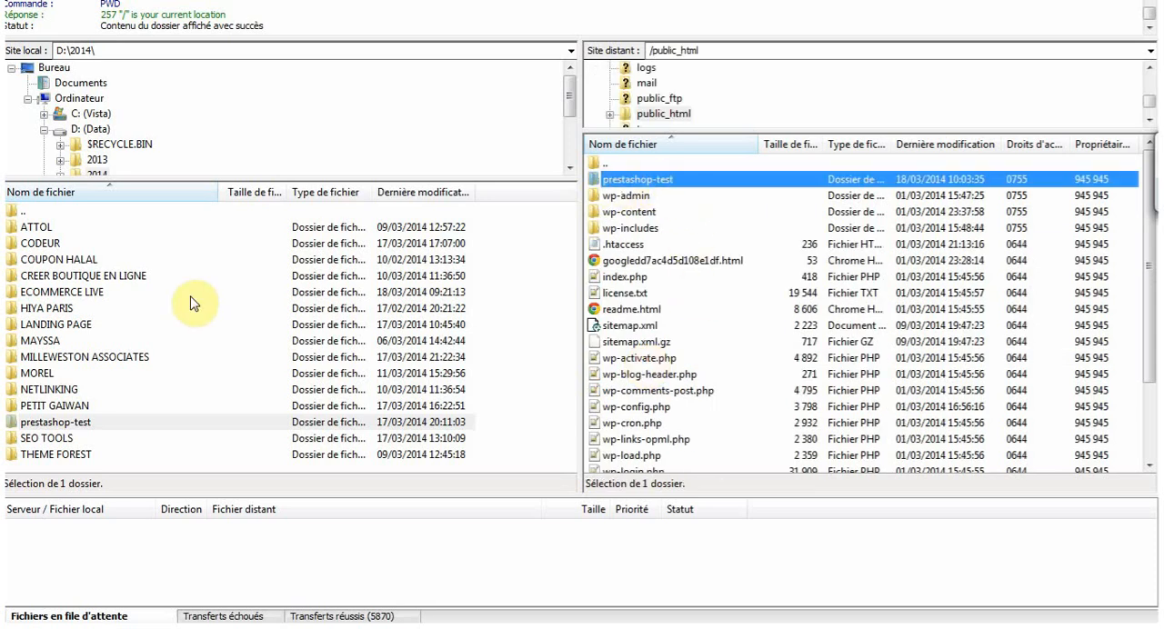
pyautogui.click(78, 422)
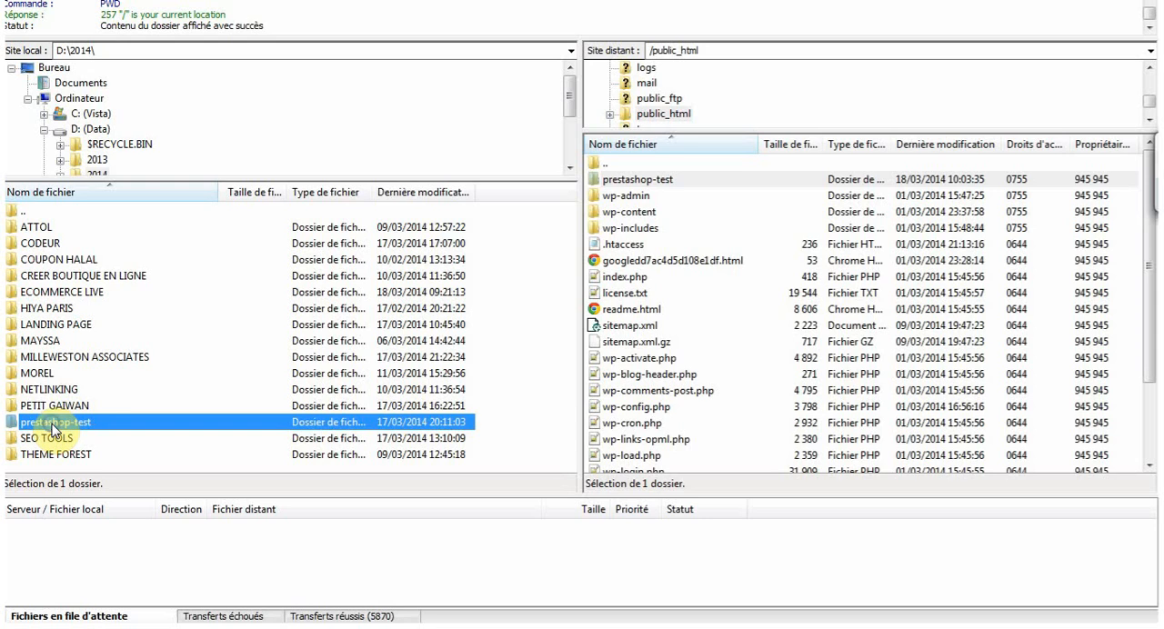
pyautogui.rightClick(53, 429)
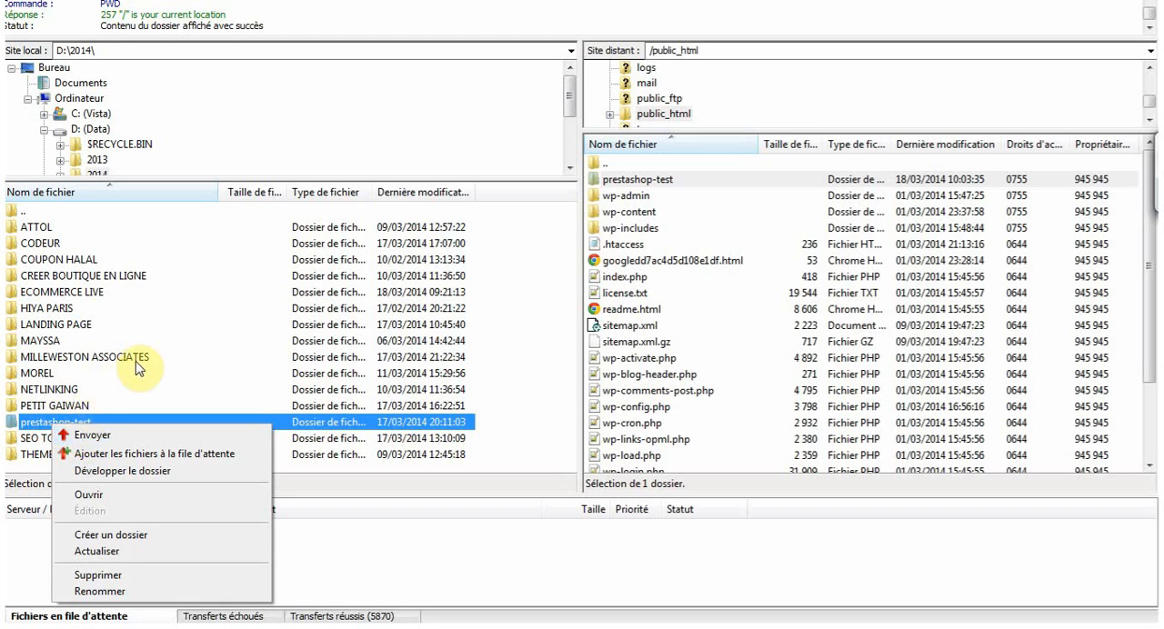
pyautogui.click(704, 423)
pyautogui.click(637, 182)
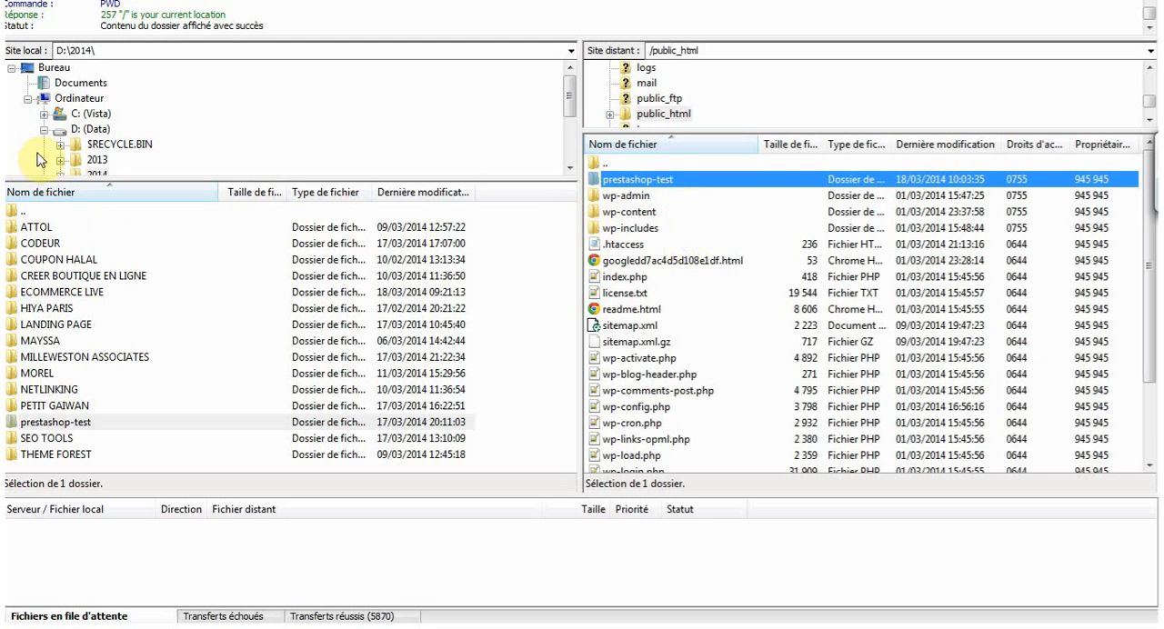
# - Switch to the web browser and open the PrestaShop installation assistant on the confronter.org site
pyautogui.moveTo(1, 60)
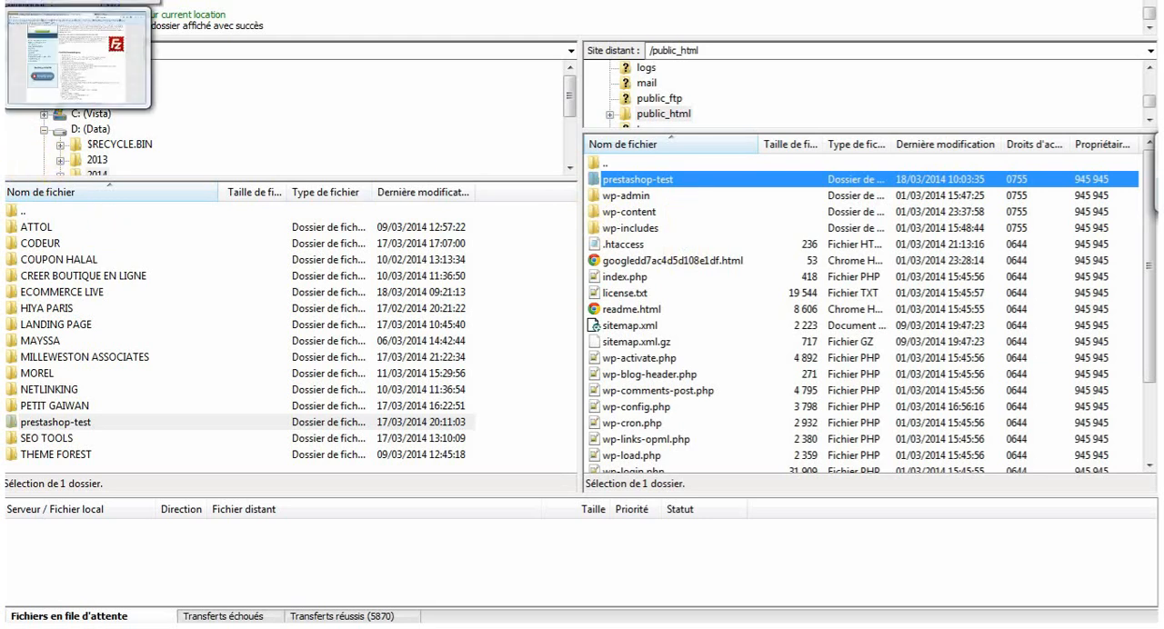
pyautogui.click(96, 99)
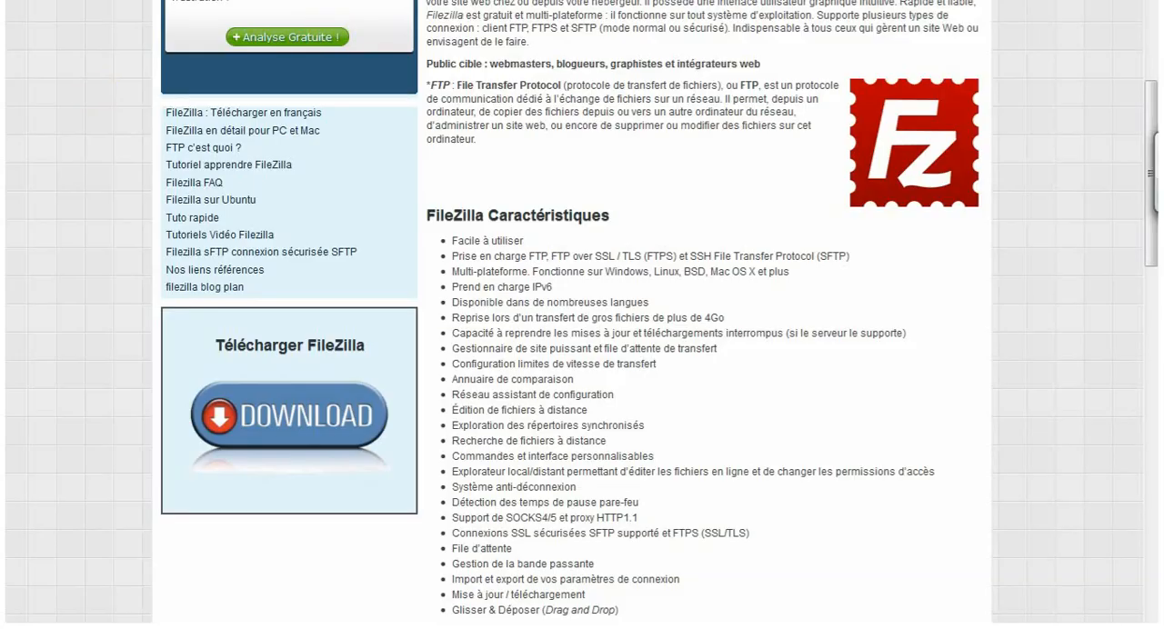
pyautogui.write('www.')
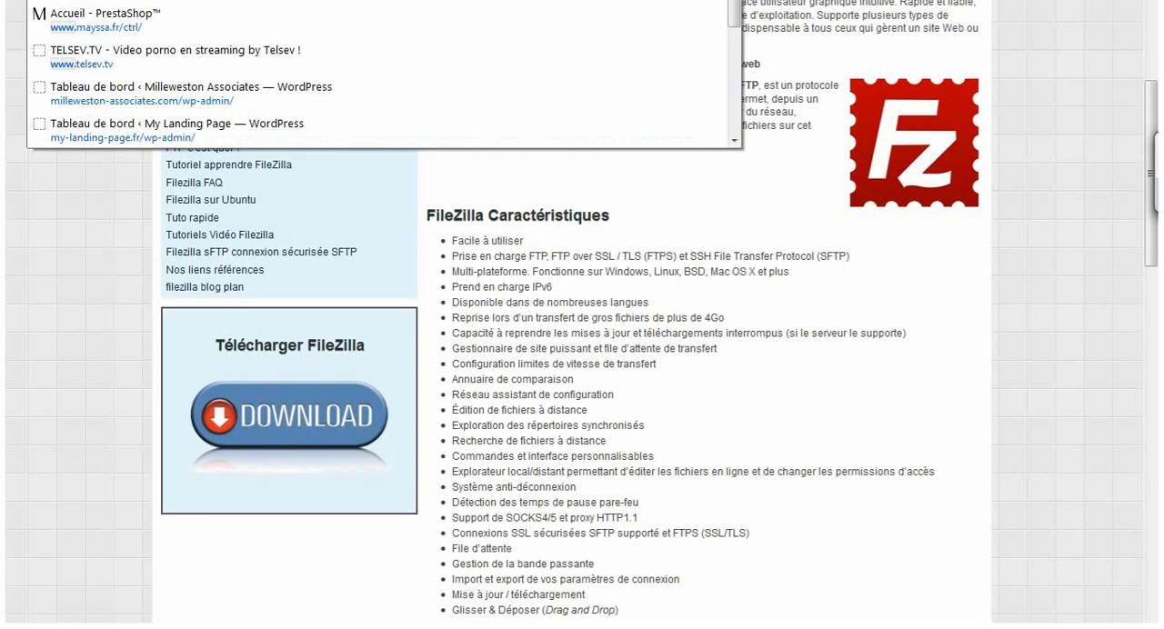
pyautogui.write('confr')
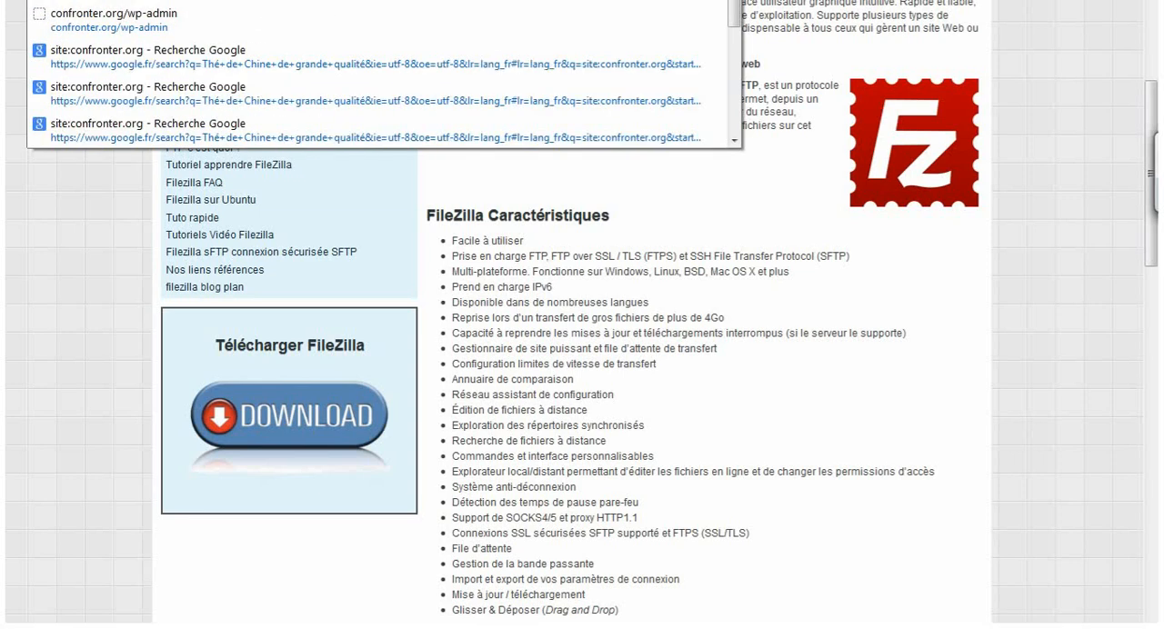
pyautogui.press('Return')
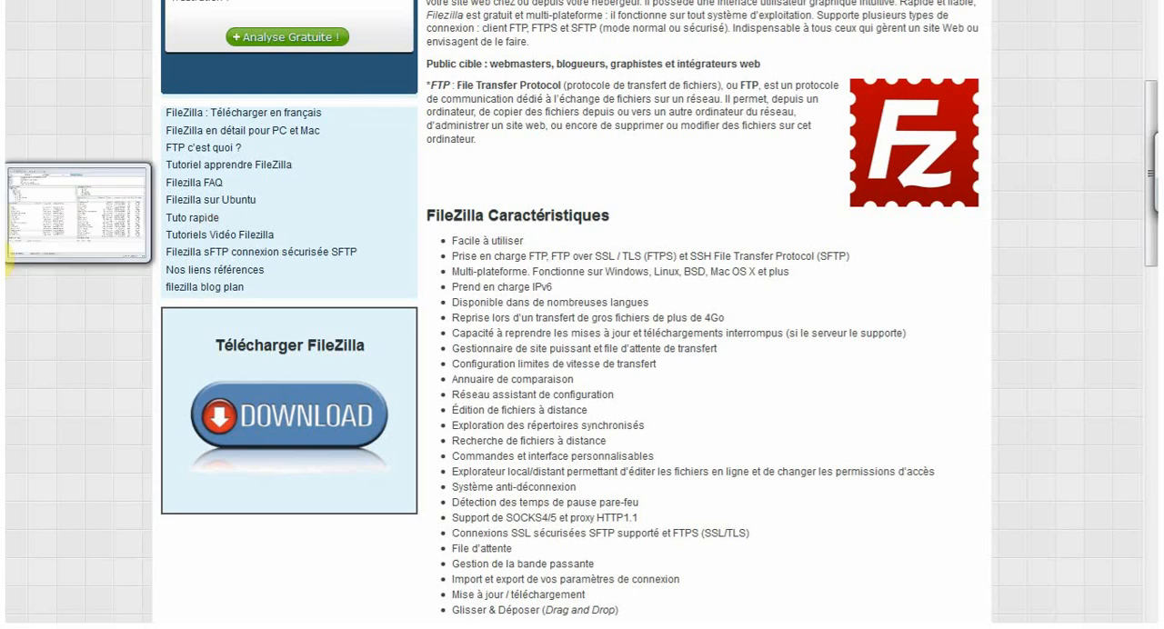
pyautogui.click(4, 262)
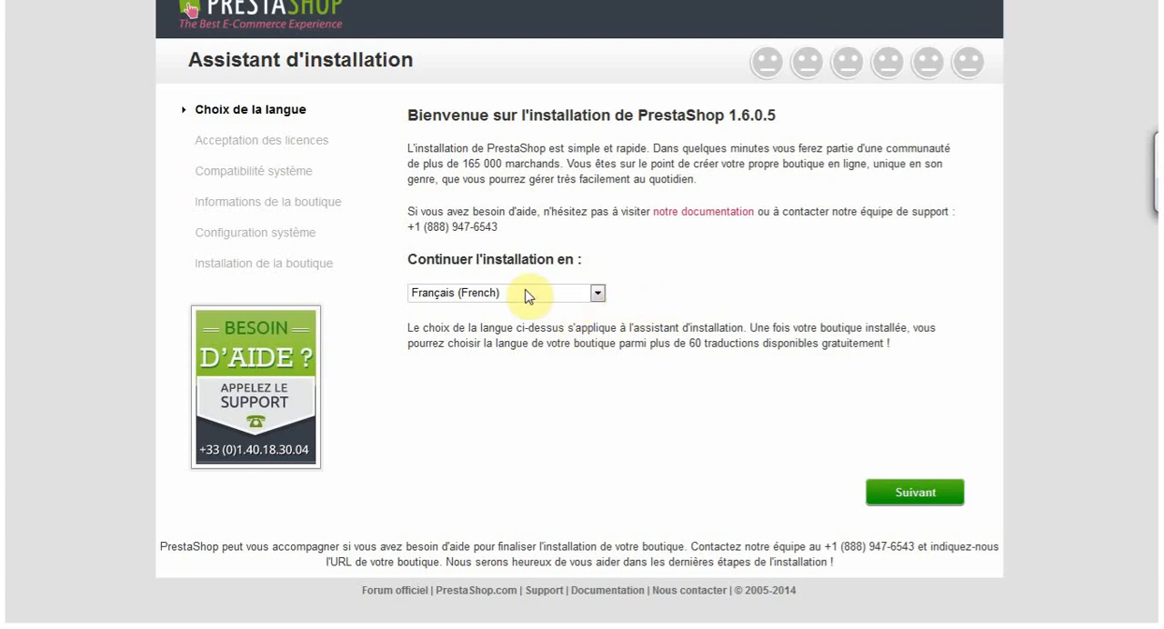
# - Keep Français (French) as the installation language and accept the licence terms to continue to the shop information
pyautogui.click(597, 293)
pyautogui.click(596, 293)
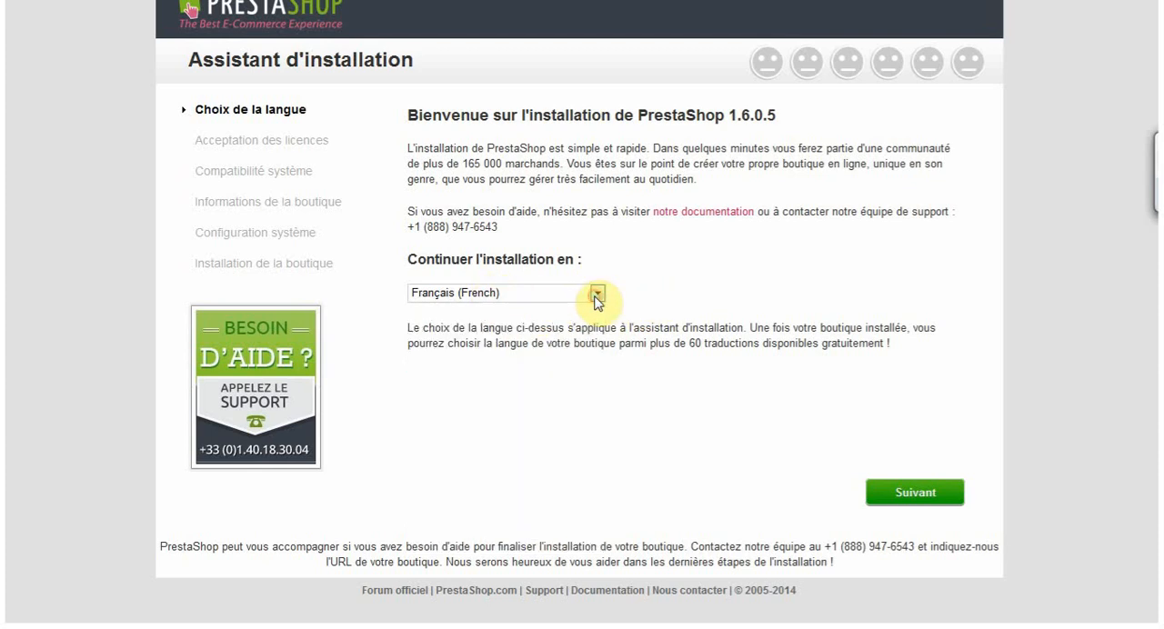
pyautogui.click(901, 496)
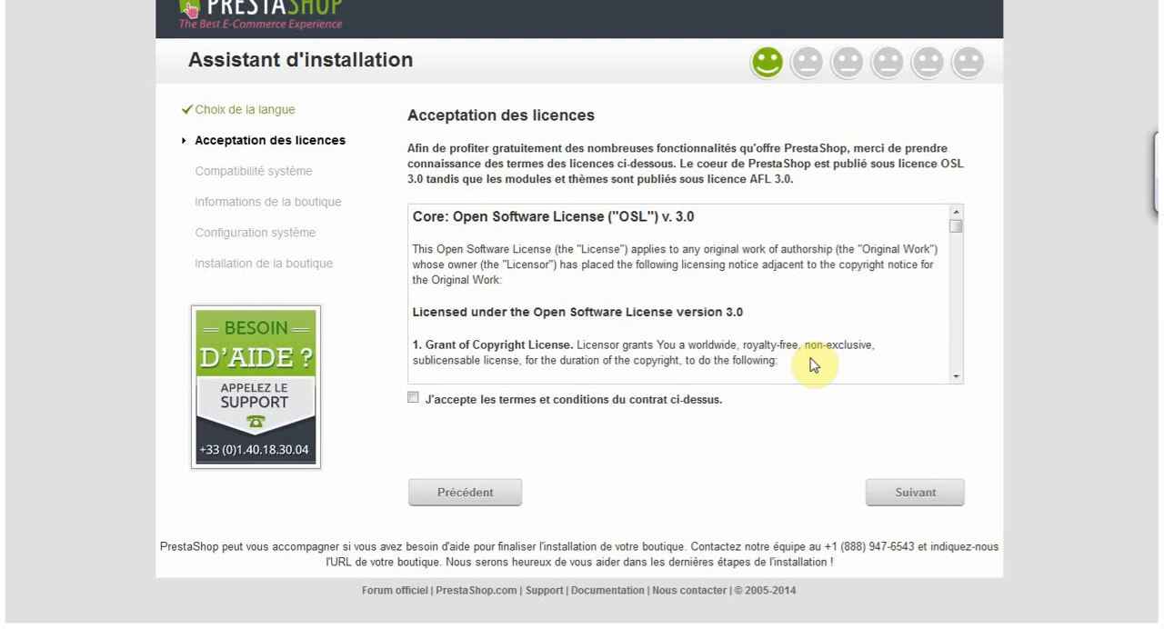
pyautogui.click(413, 398)
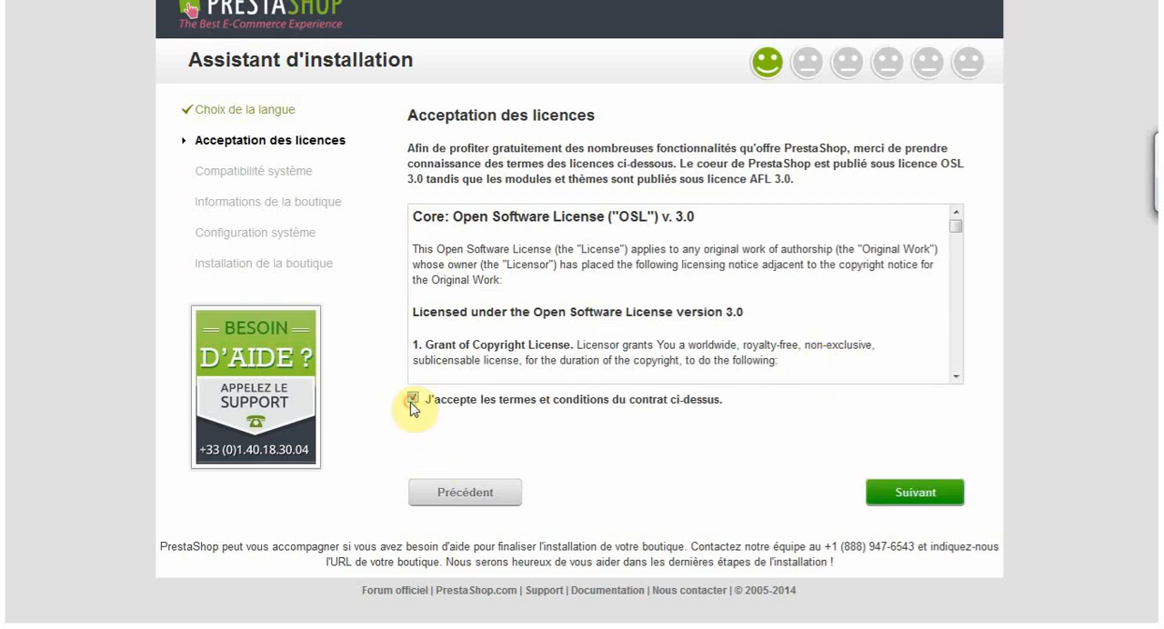
pyautogui.click(918, 494)
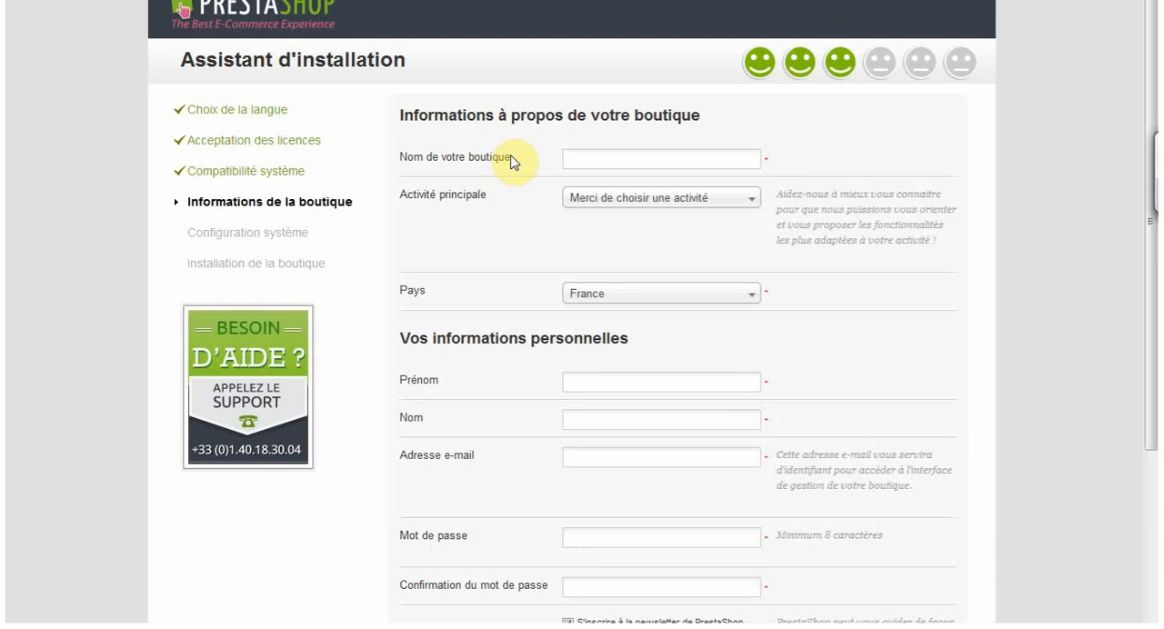
# - Name the shop "Ma boutique" and set its main activity to Alimentation et gastronomie
pyautogui.click(687, 162)
pyautogui.write('Ma boutique')
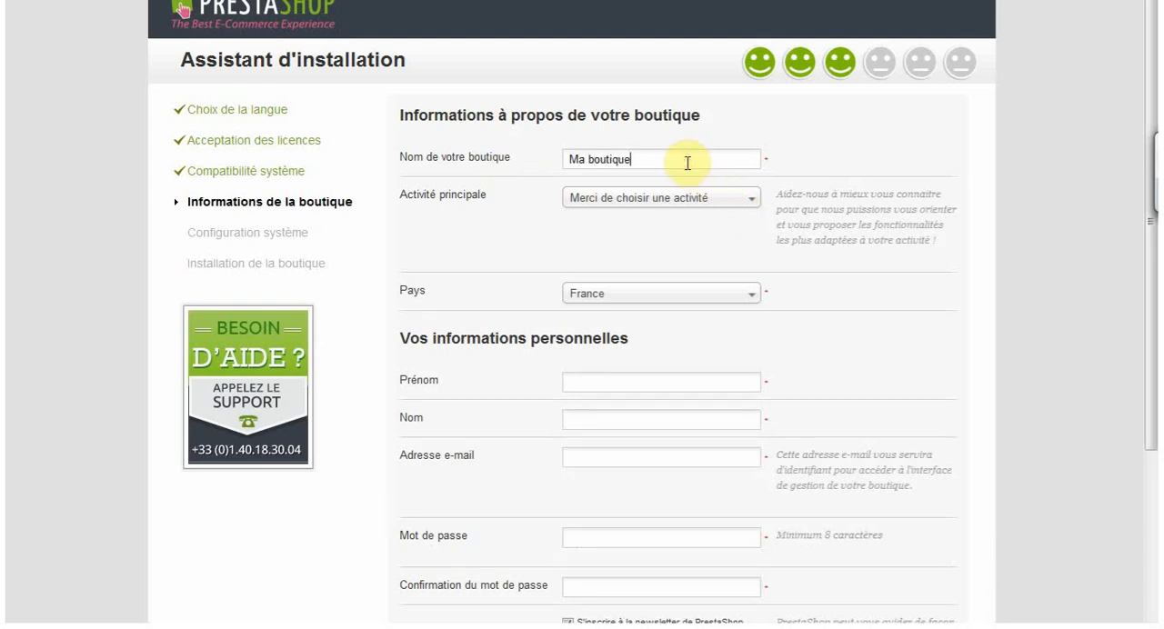
pyautogui.click(688, 197)
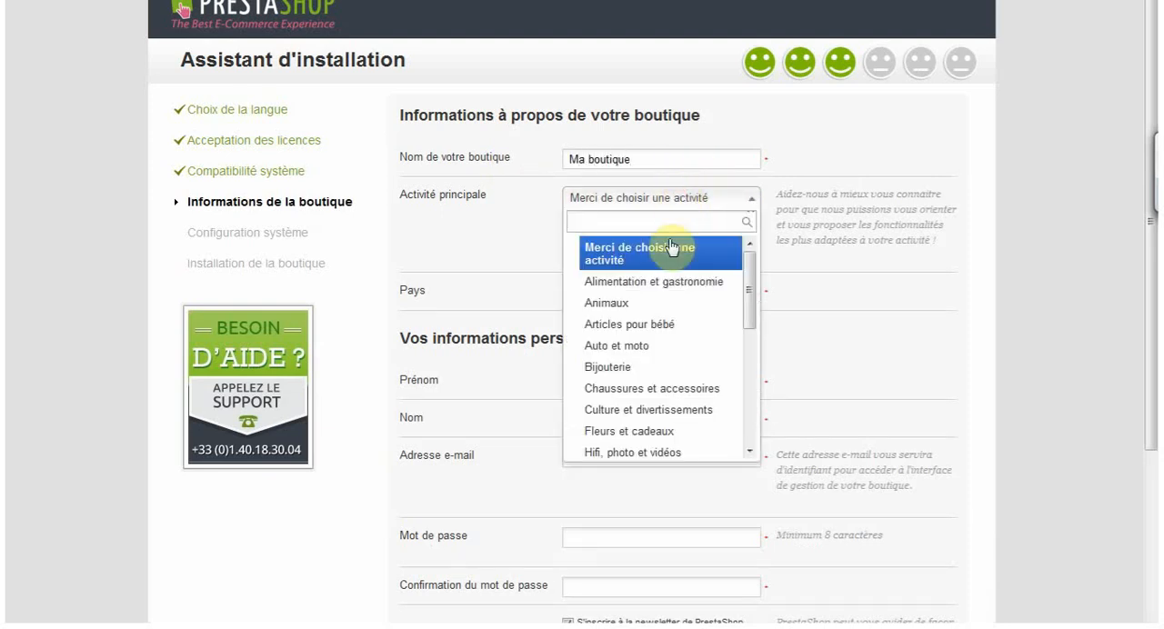
pyautogui.click(647, 283)
# - Fill in the shop owner's first name, last name and e-mail address
pyautogui.click(649, 381)
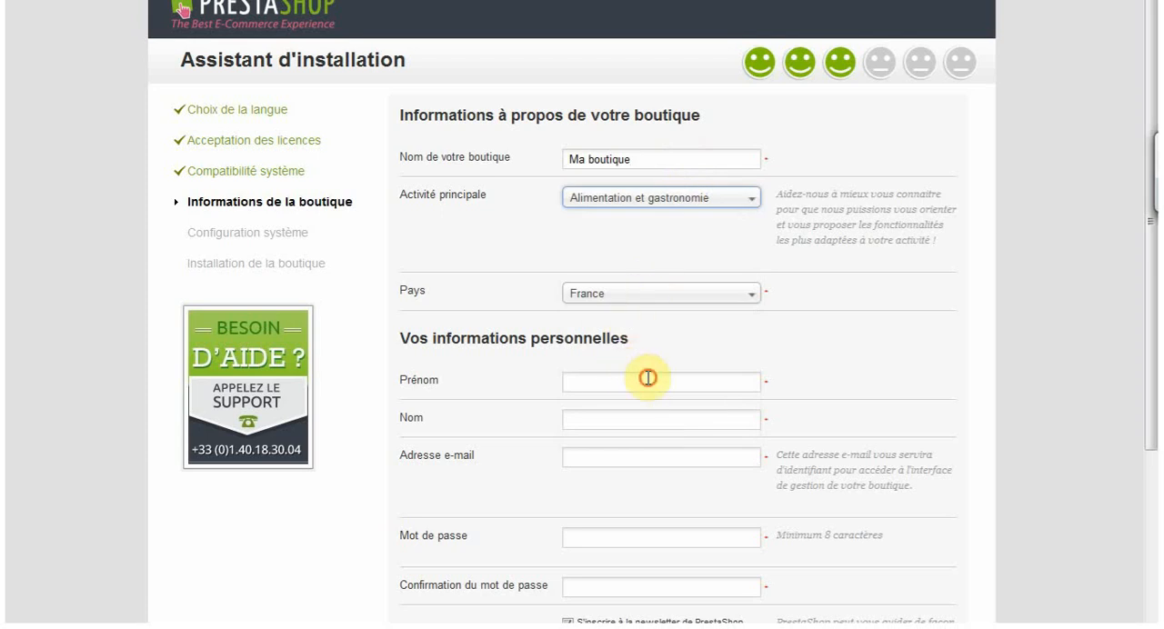
pyautogui.write('jean')
pyautogui.press('Tab')
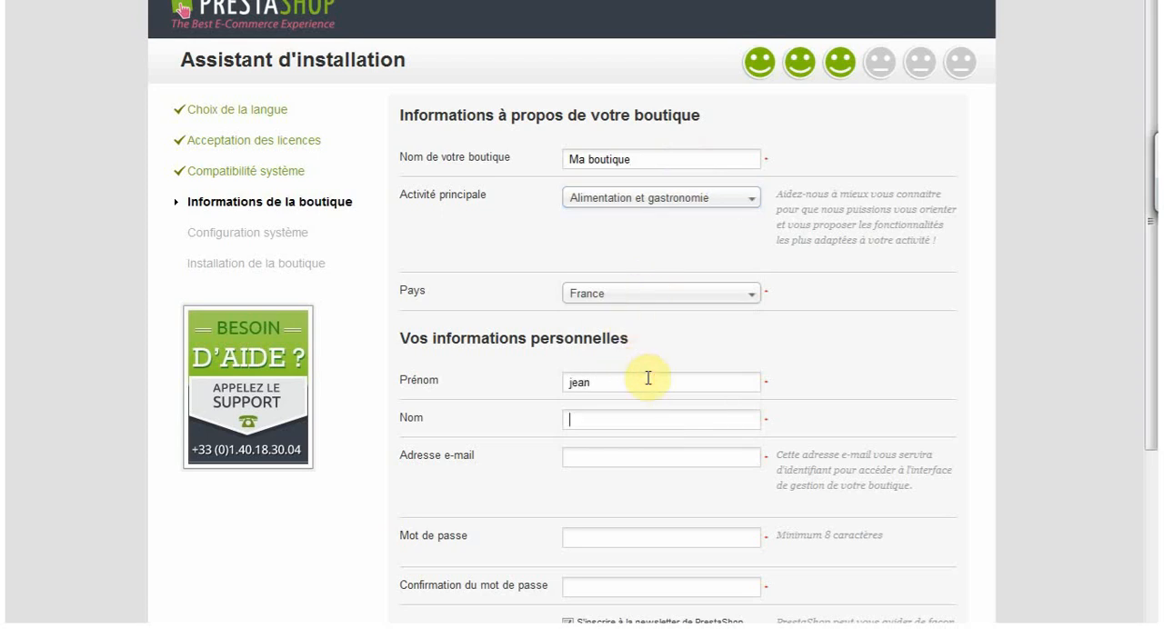
pyautogui.write('dupond')
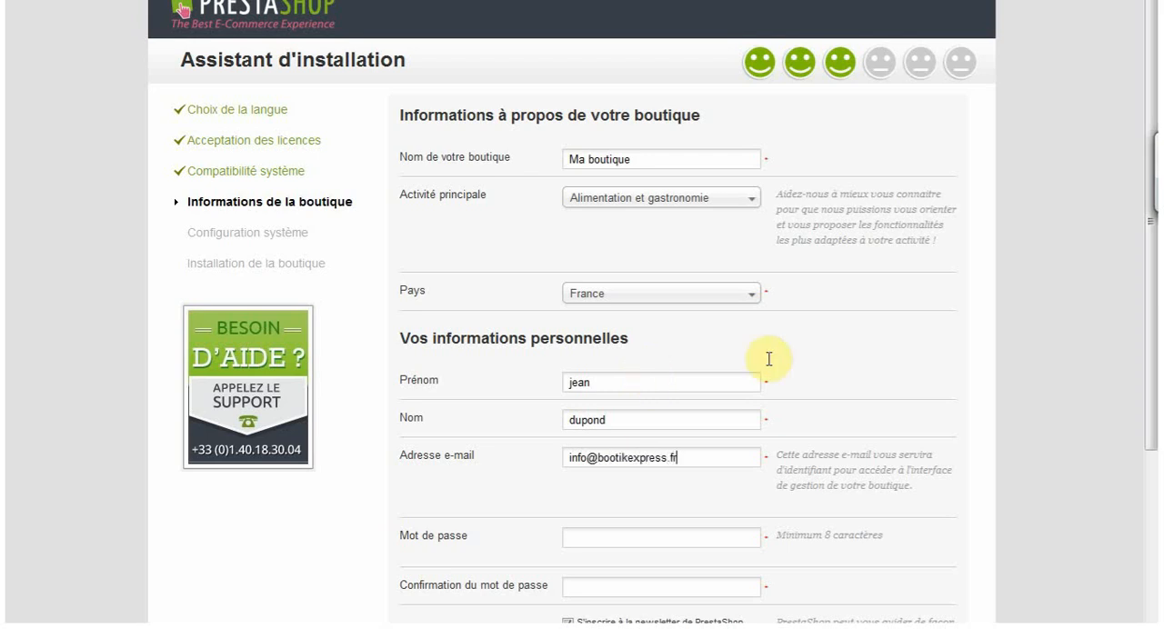
# - Enter and confirm the account password, opt out of the PrestaShop newsletter and continue to the system configuration
pyautogui.scroll(-3, 910, 364)
pyautogui.click(582, 292)
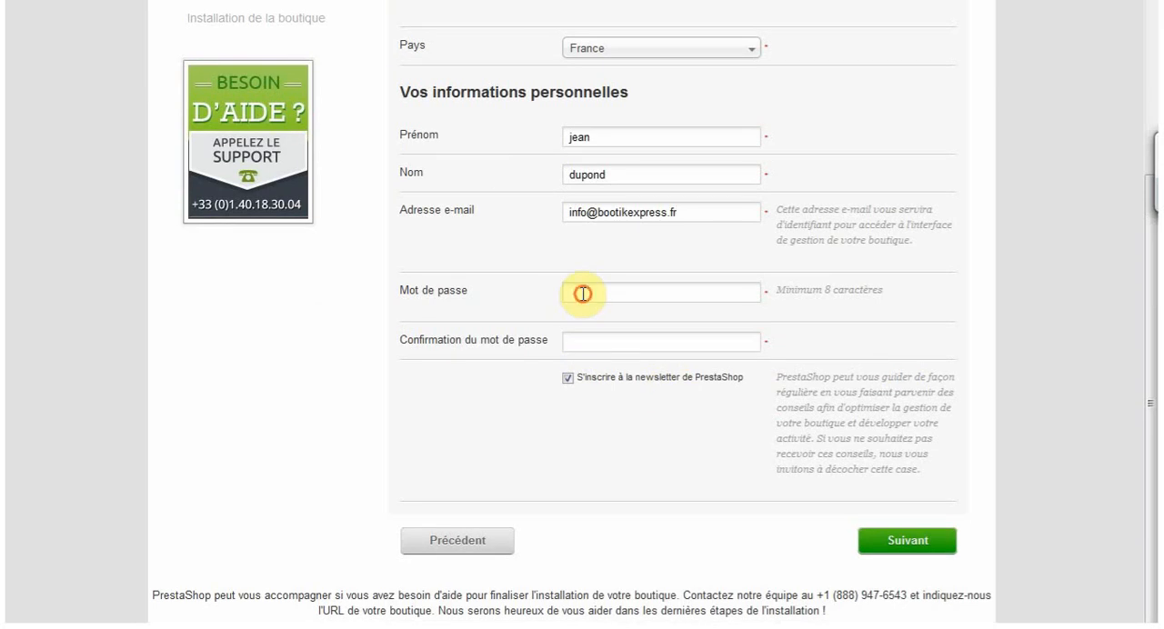
pyautogui.write('••••••••••••••••••••••')
pyautogui.click(569, 377)
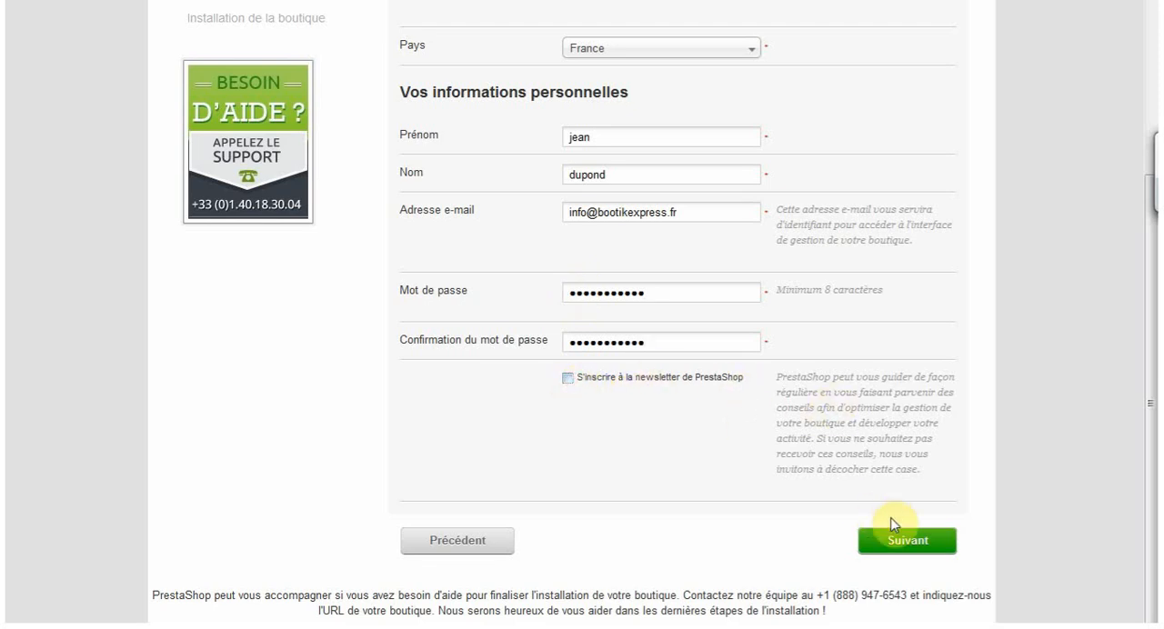
pyautogui.click(901, 544)
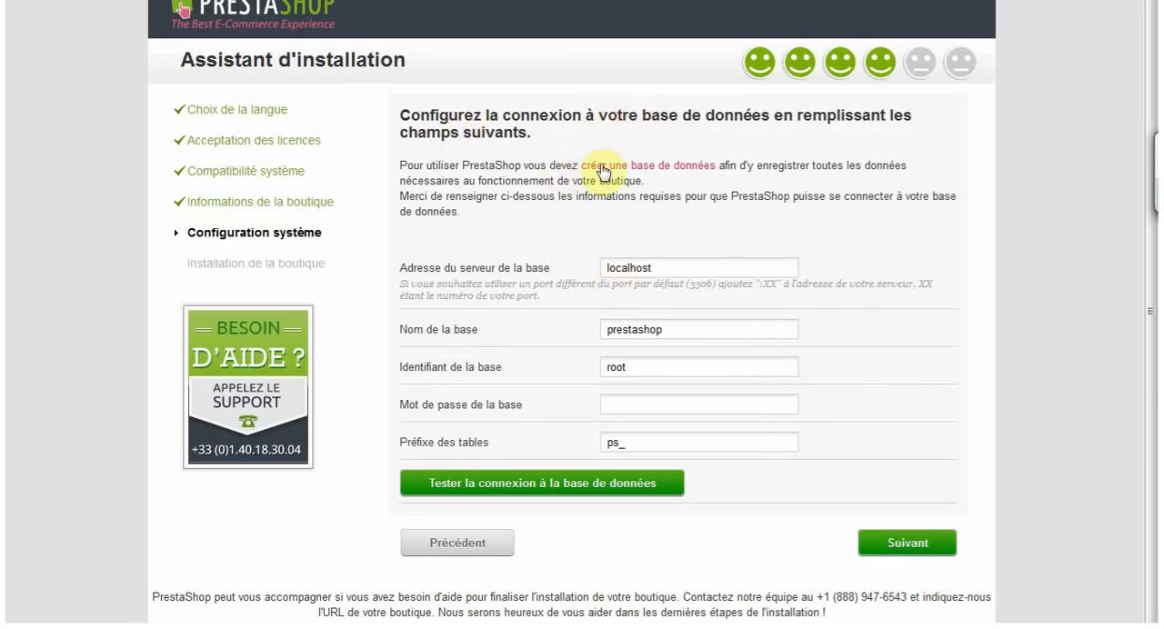
# - Examine the database connection instructions and the database server address field
pyautogui.click(631, 117)
pyautogui.moveTo(657, 117); pyautogui.dragTo(771, 115)
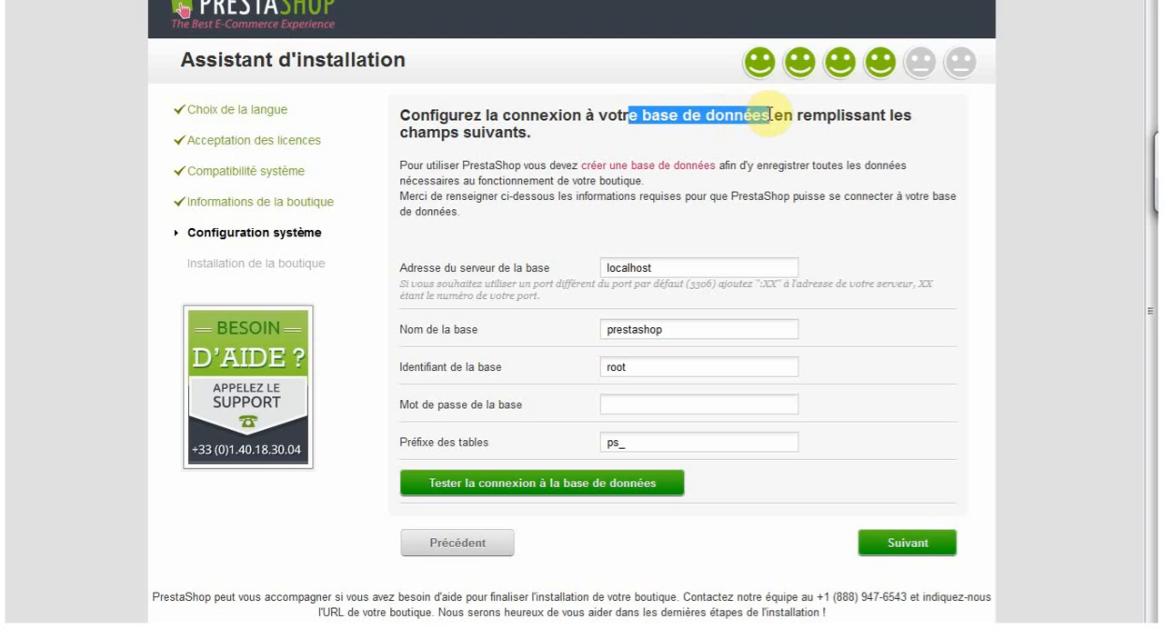
pyautogui.click(609, 219)
pyautogui.click(678, 269)
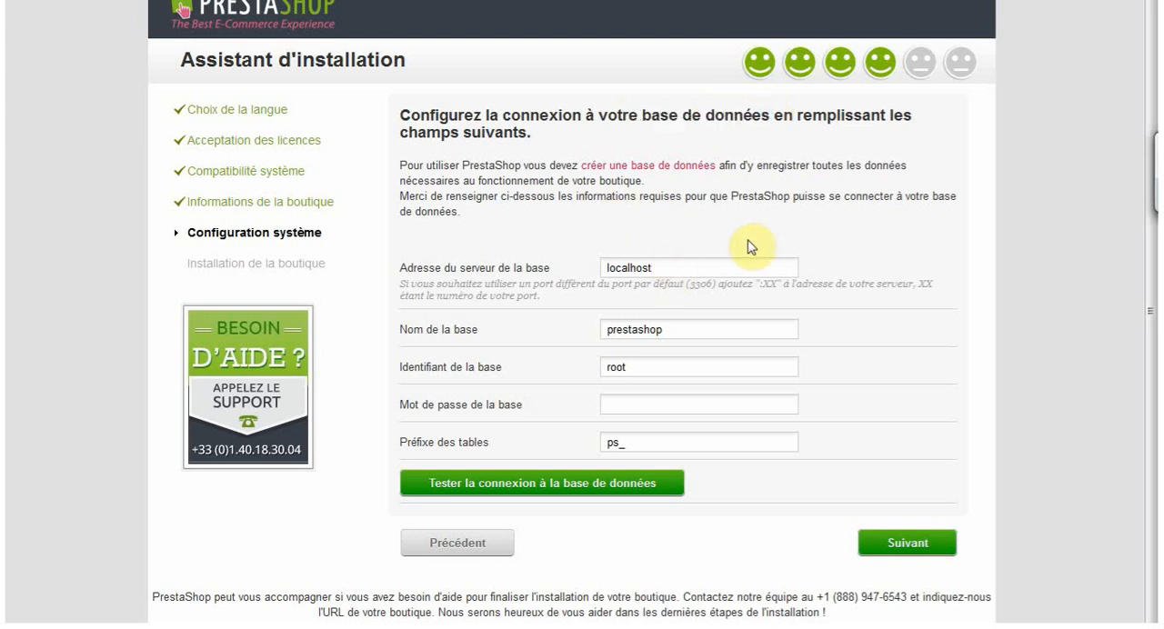
pyautogui.doubleClick(686, 262)
pyautogui.click(673, 269)
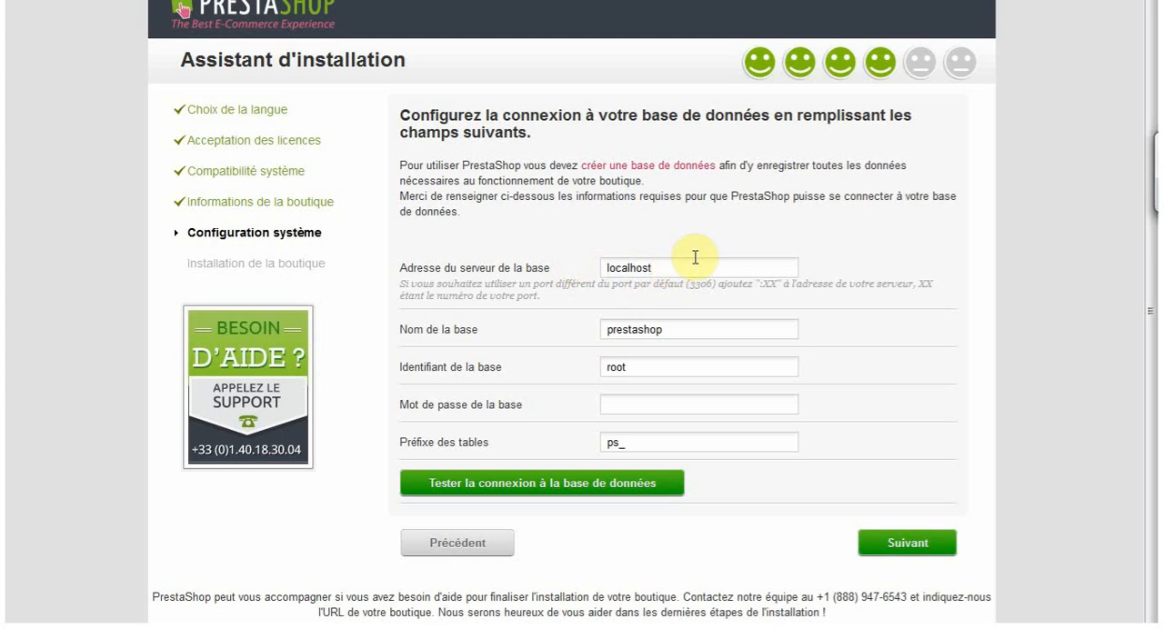
pyautogui.doubleClick(677, 268)
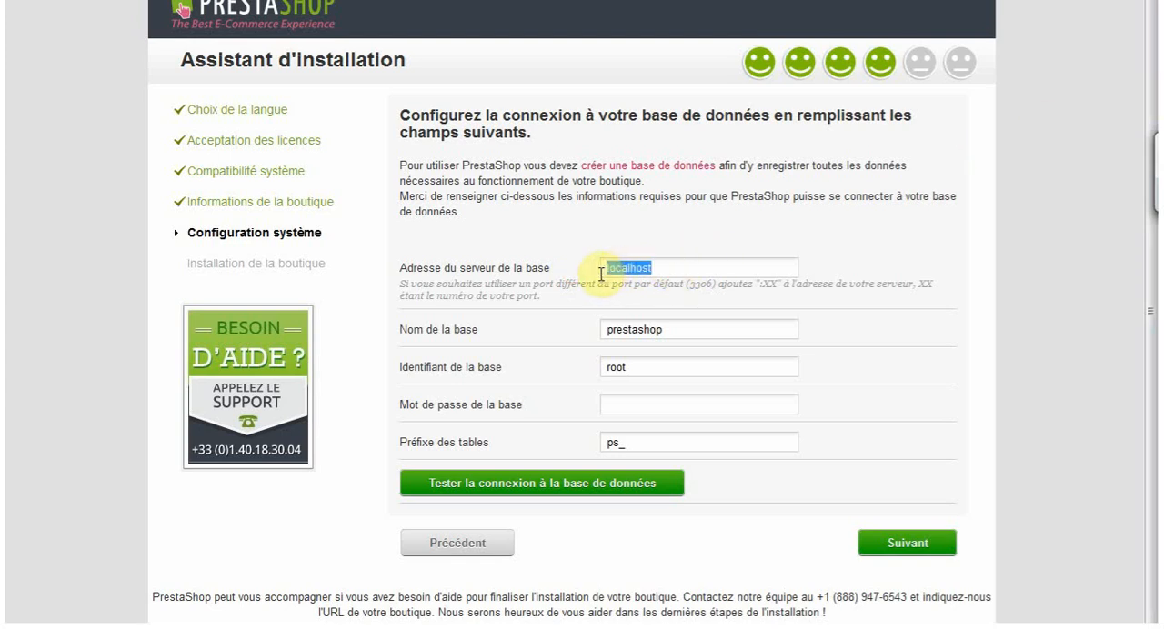
pyautogui.click(662, 266)
pyautogui.doubleClick(698, 263)
pyautogui.click(698, 263)
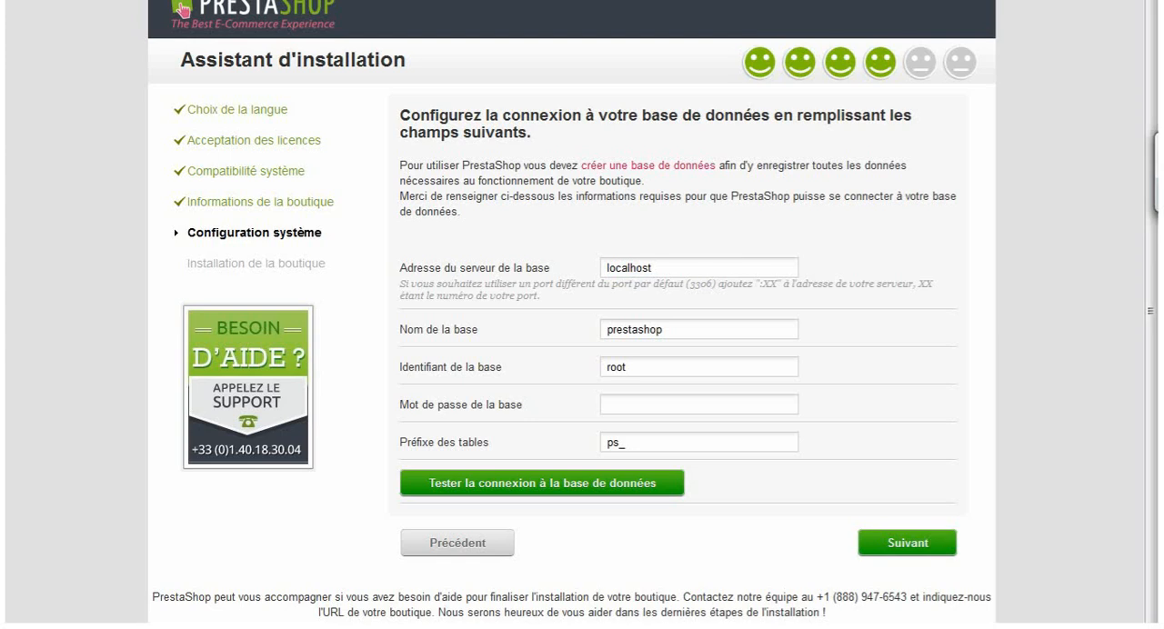
# - Switch to Notepad++ and paste the example MySQL access details two lines below the existing text
pyautogui.click(4, 153)
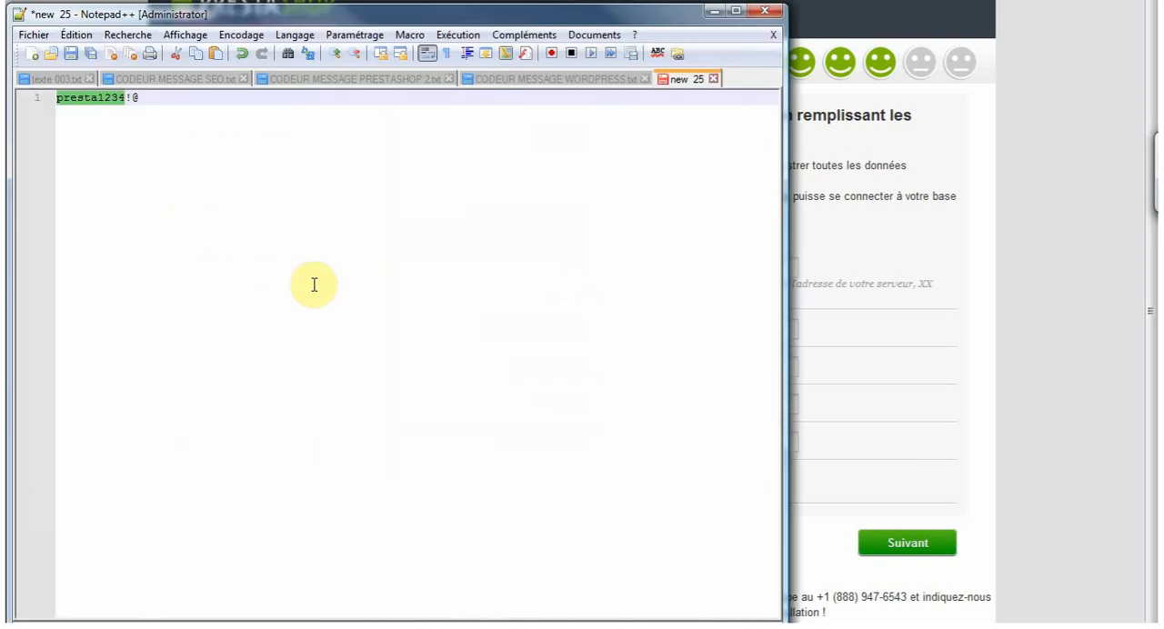
pyautogui.click(390, 100)
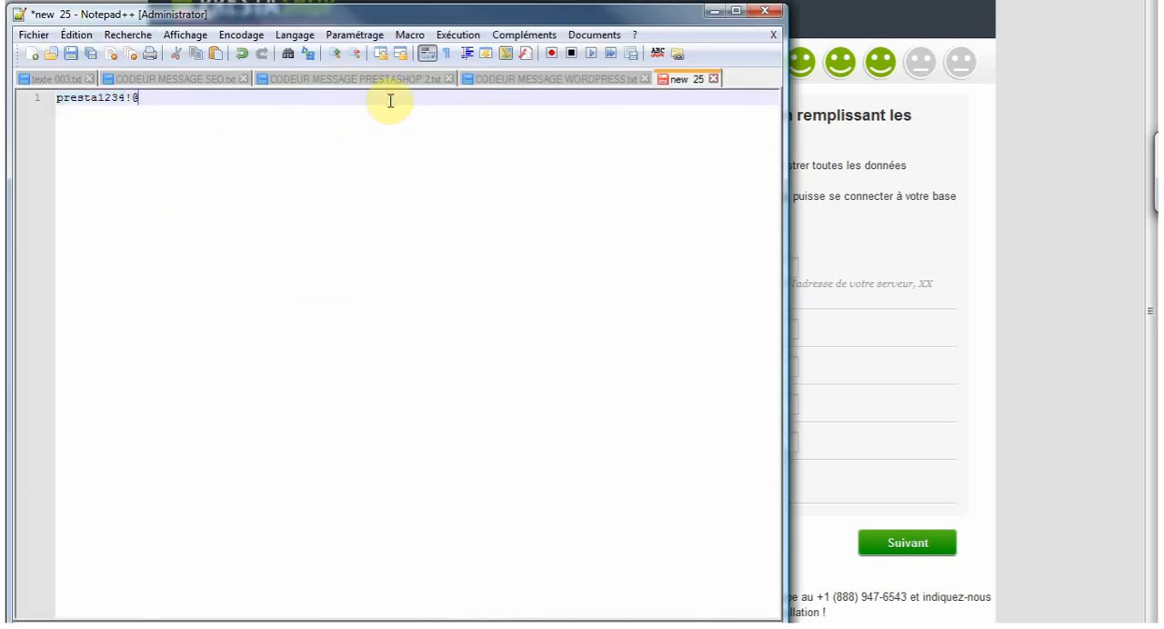
pyautogui.press('Return')
pyautogui.press('Return')
pyautogui.hotkey('ctrl', 'v')
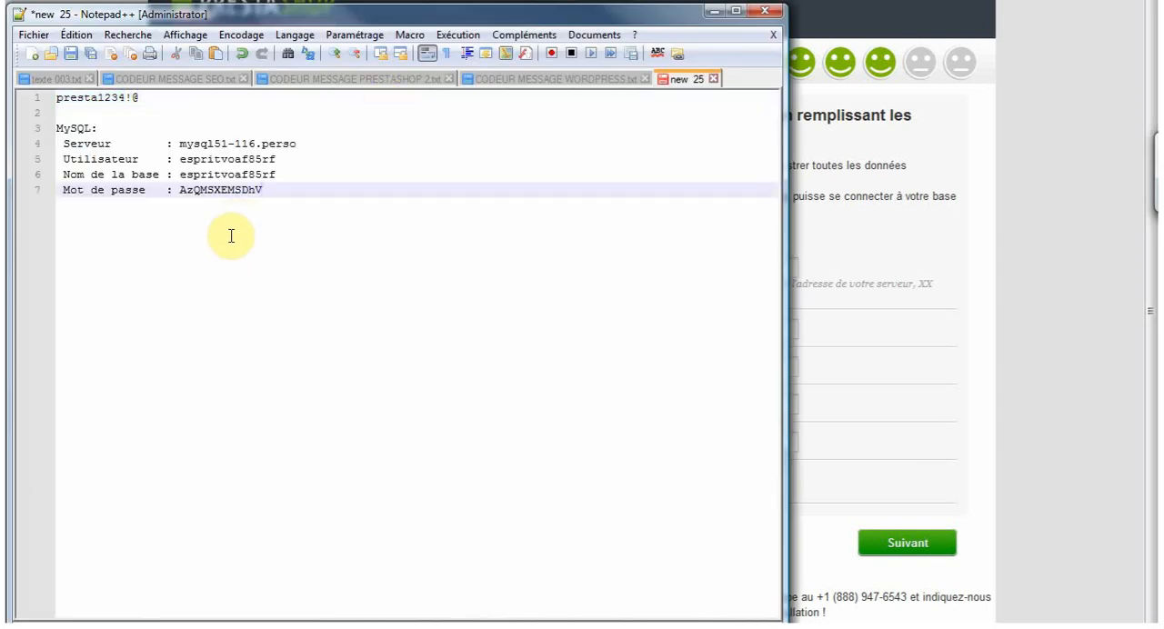
# - Review the MySQL server, user, database name and password entries in the note, and return to the installation assistant
pyautogui.moveTo(179, 144); pyautogui.dragTo(288, 145)
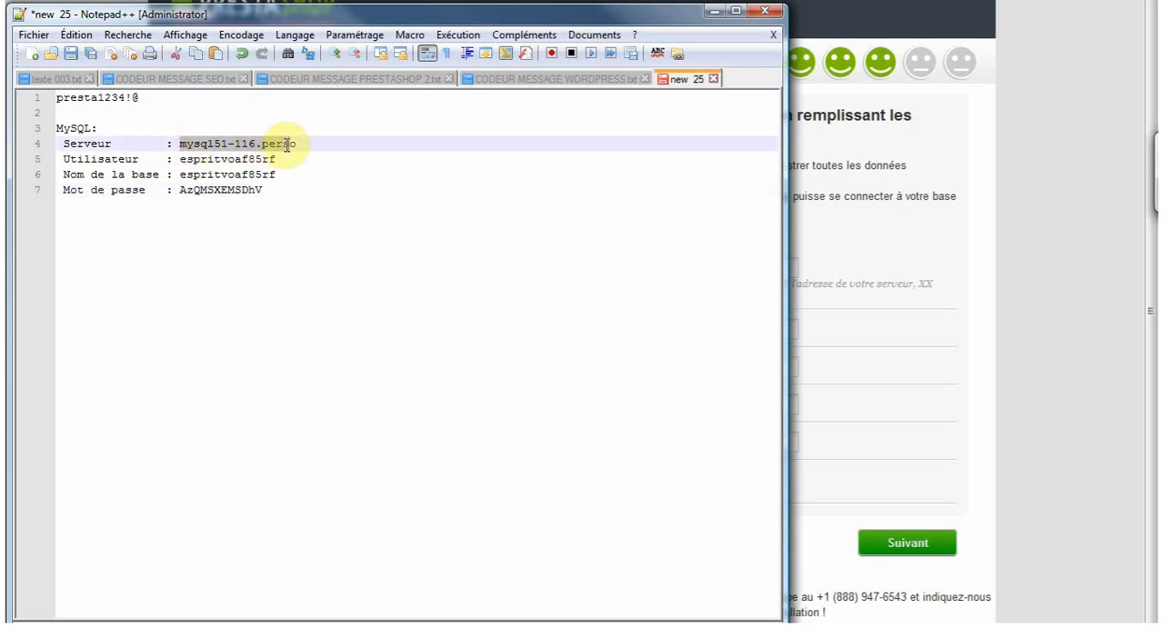
pyautogui.moveTo(179, 160); pyautogui.dragTo(273, 161)
pyautogui.moveTo(179, 175); pyautogui.dragTo(275, 175)
pyautogui.moveTo(179, 190); pyautogui.dragTo(266, 190)
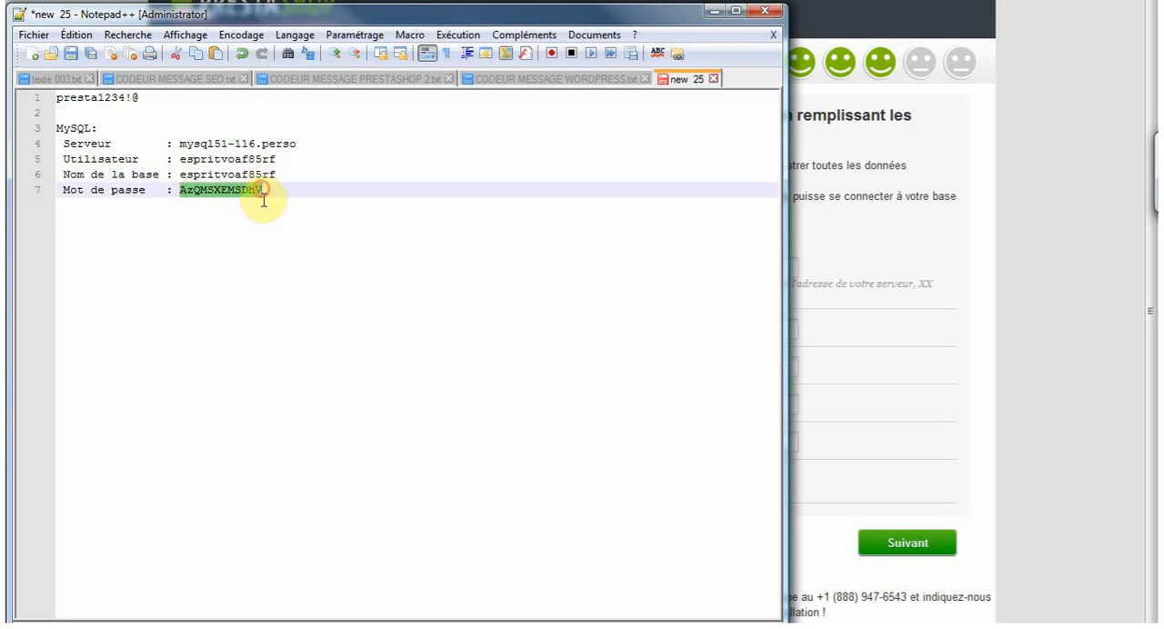
pyautogui.click(714, 12)
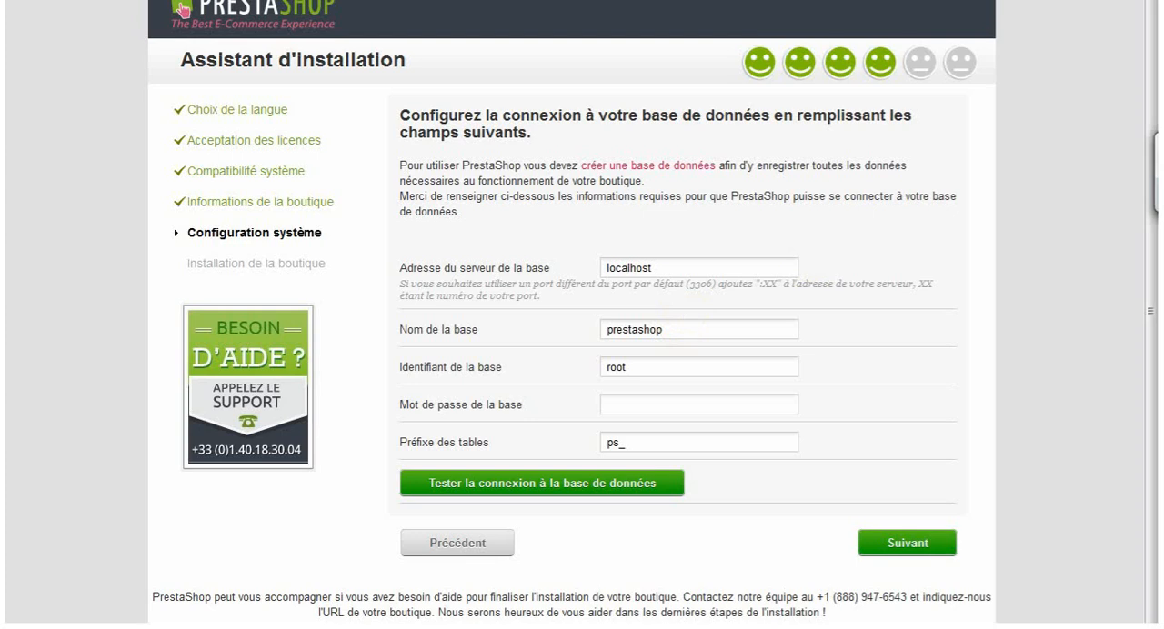
# - Set the database name to confron1_presta1542 and the database login to onfron1_prest78
pyautogui.click(695, 331)
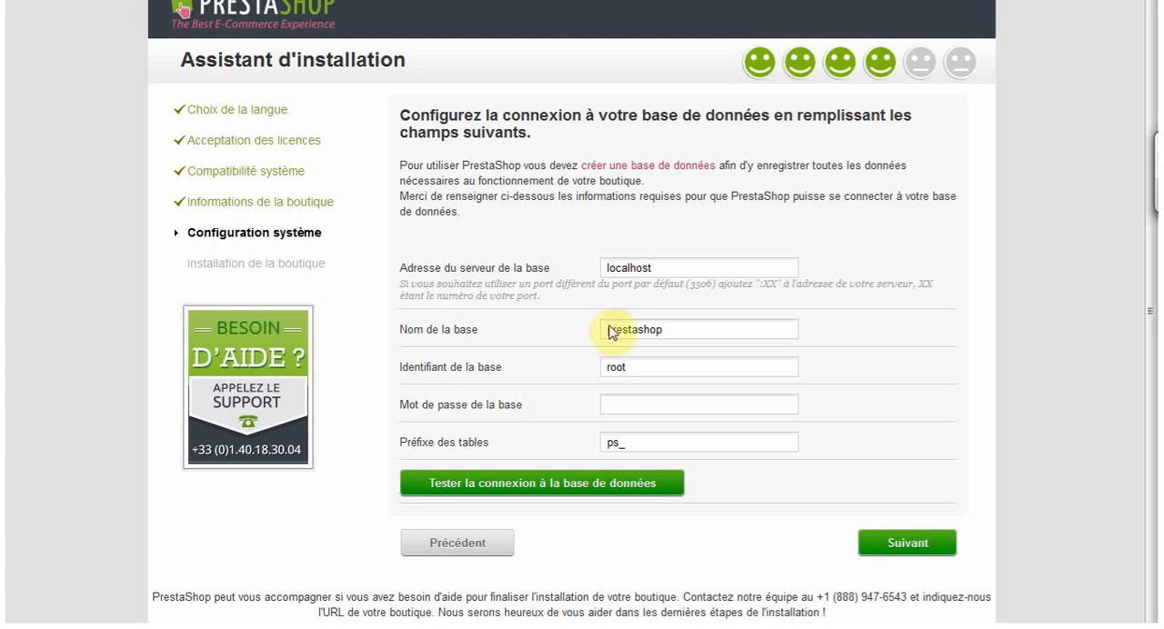
pyautogui.moveTo(673, 331); pyautogui.dragTo(548, 335)
pyautogui.write('confron1_presta1542')
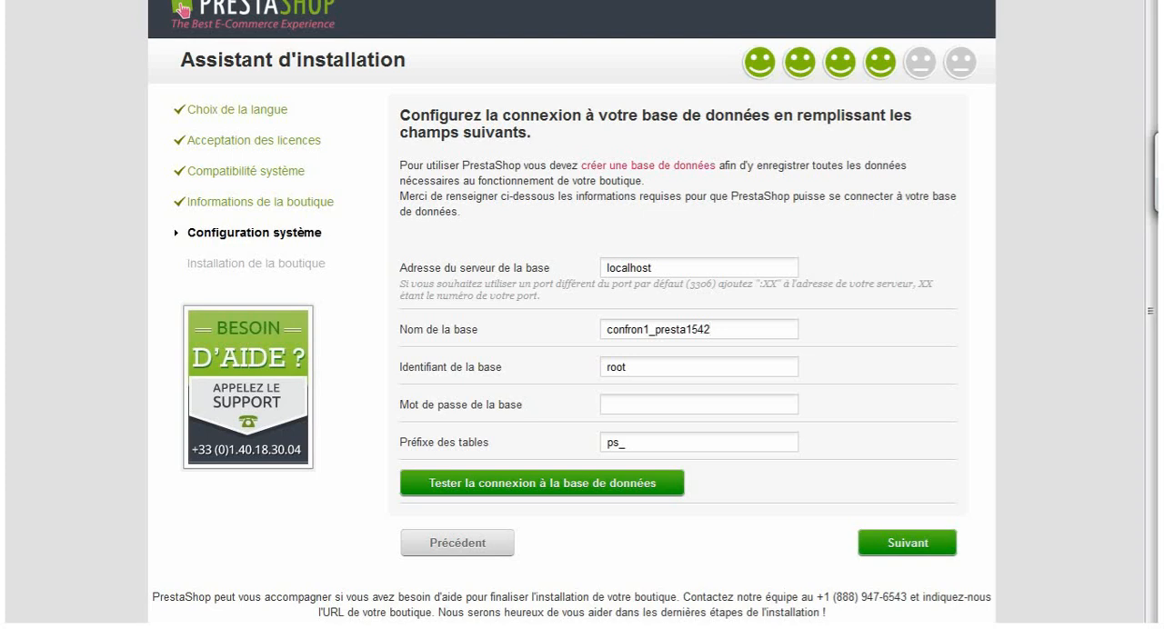
pyautogui.doubleClick(681, 364)
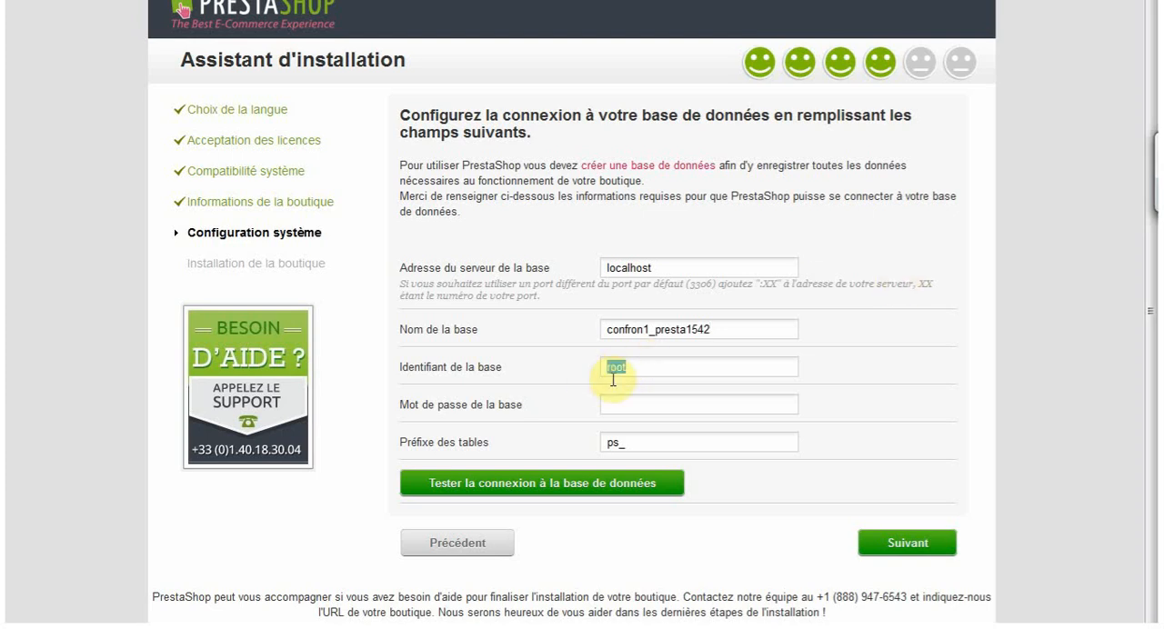
pyautogui.write('onfron1_prest78')
# - Copy the database password from the first line of the Notepad++ note into the installer's database password field
pyautogui.click(715, 406)
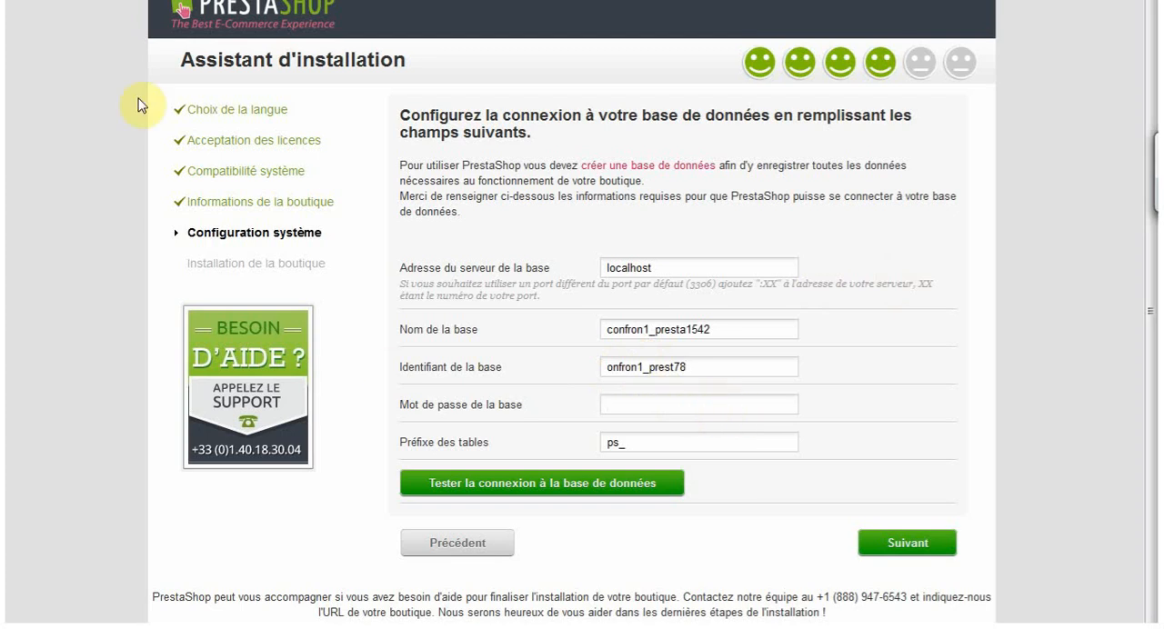
pyautogui.hotkey('alt', 'Tab')
pyautogui.click(103, 98)
pyautogui.doubleClick(103, 98)
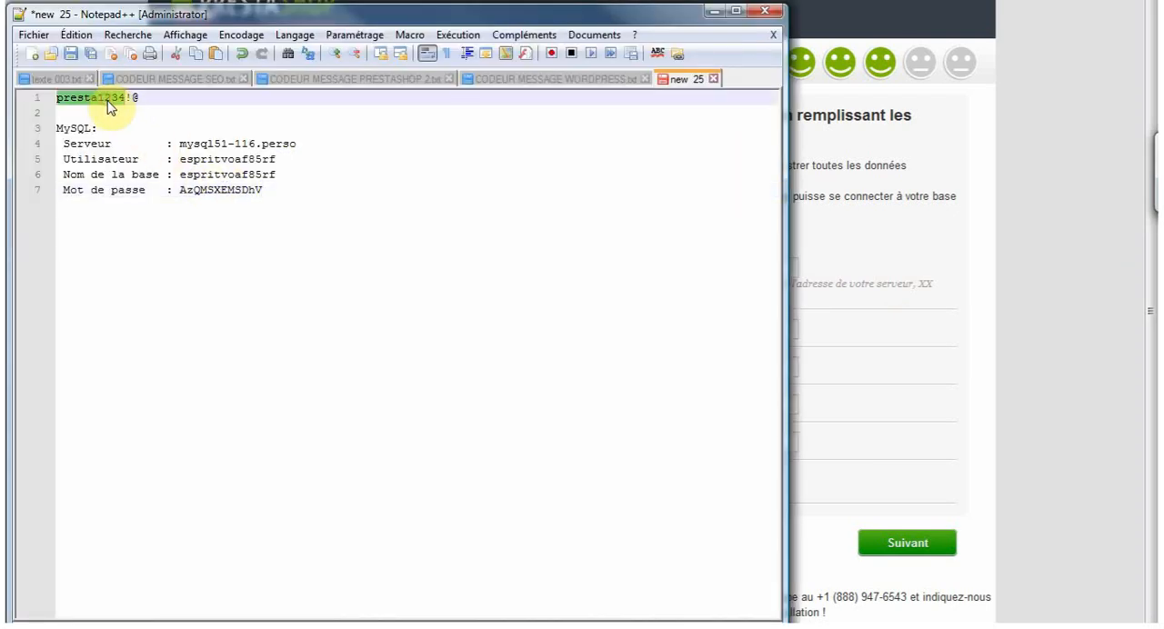
pyautogui.moveTo(136, 98); pyautogui.dragTo(57, 98)
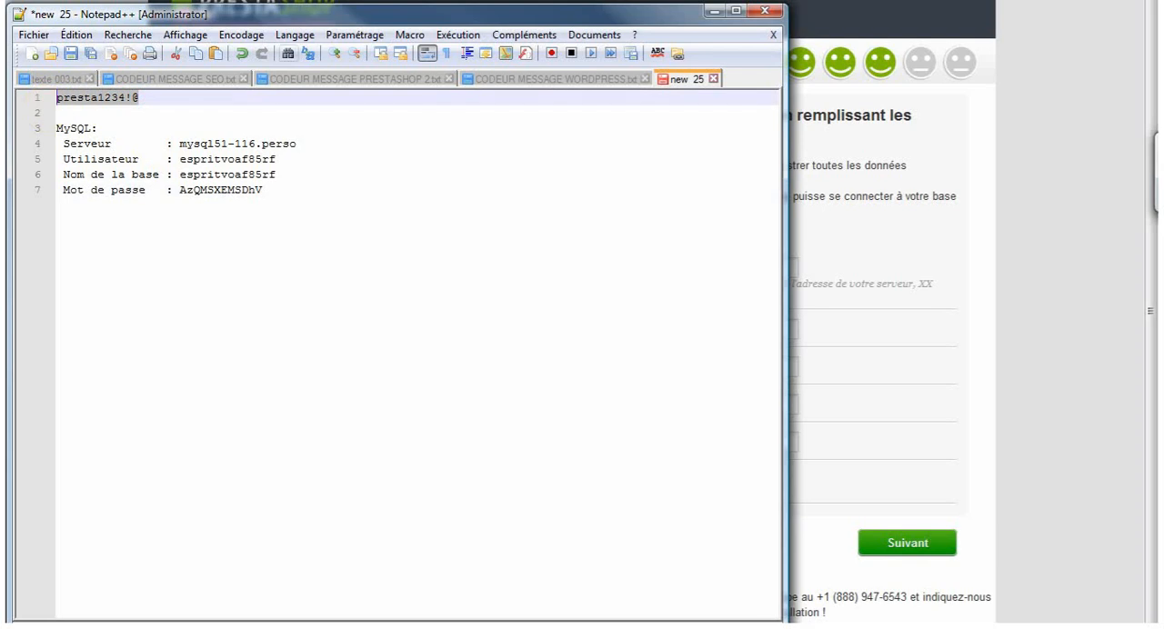
pyautogui.click(714, 10)
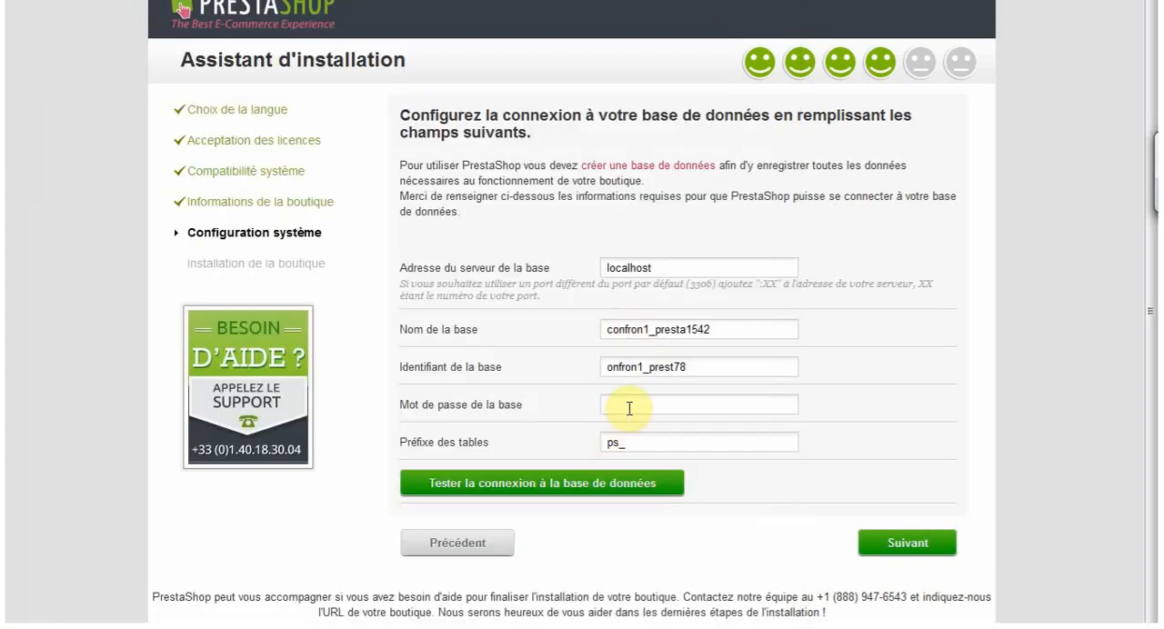
pyautogui.hotkey('ctrl', 'v')
# - Test the database connection with the entered name, login and password
pyautogui.click(559, 486)
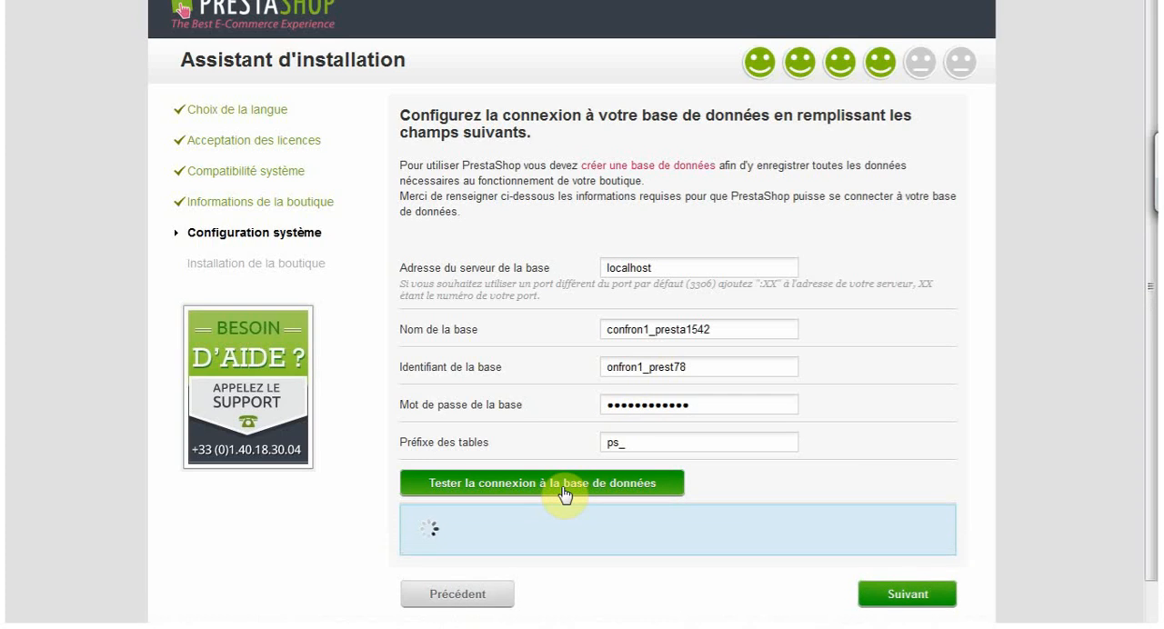
pyautogui.scroll(-1, 985, 424)
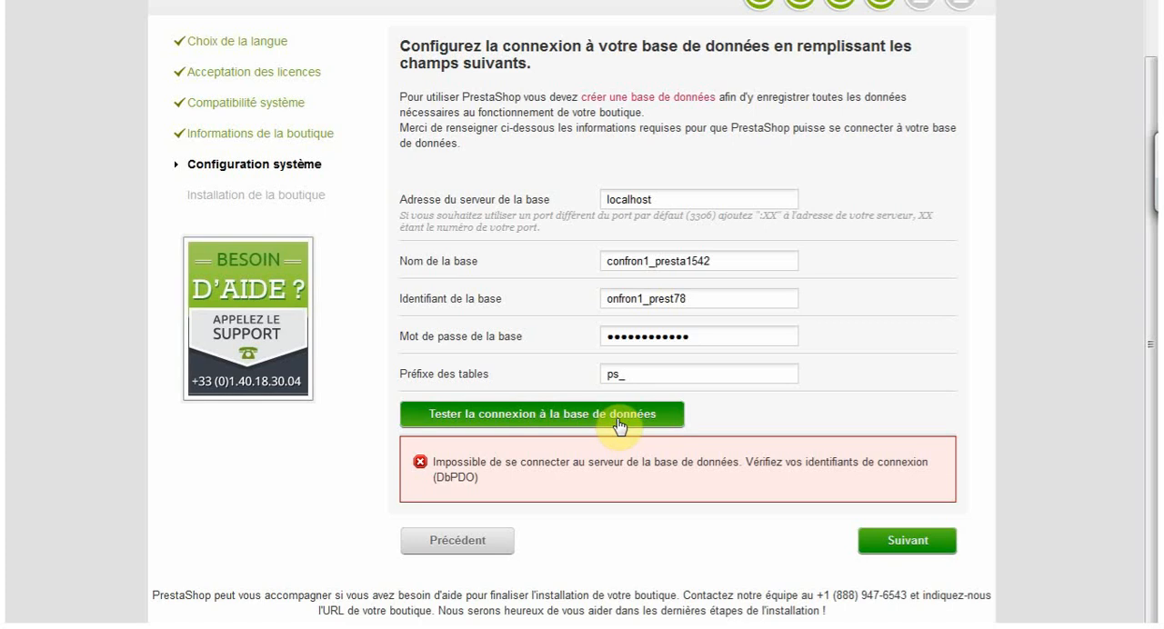
pyautogui.click(616, 420)
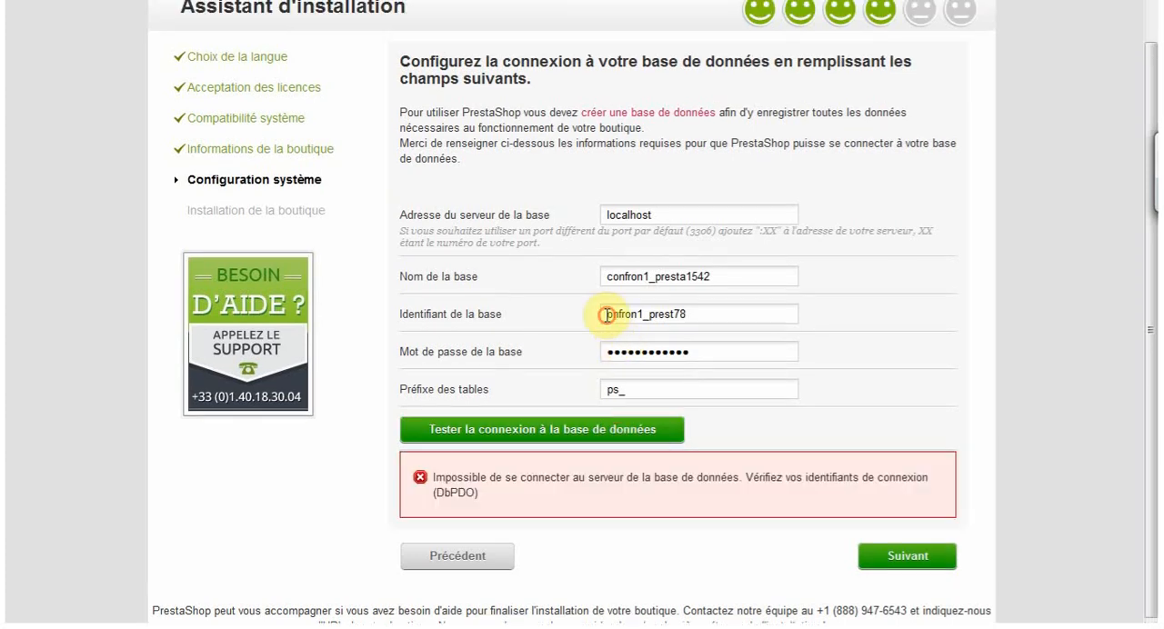
# - Correct the database login to confron1_prest78 and test the database connection again
pyautogui.click(607, 315)
pyautogui.write('c')
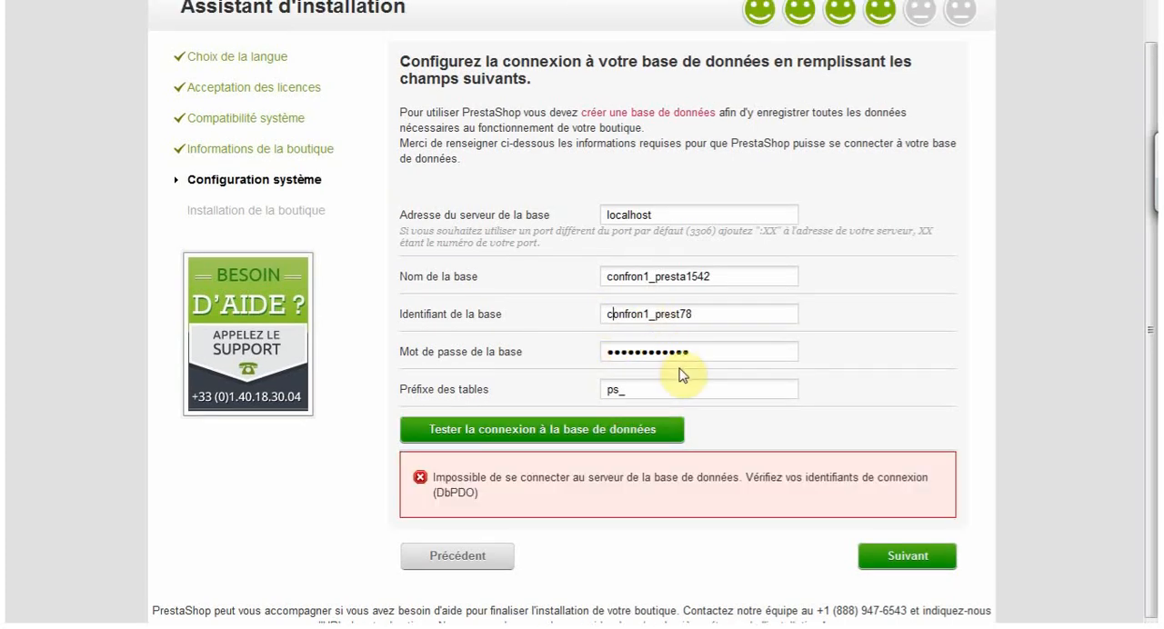
pyautogui.click(609, 437)
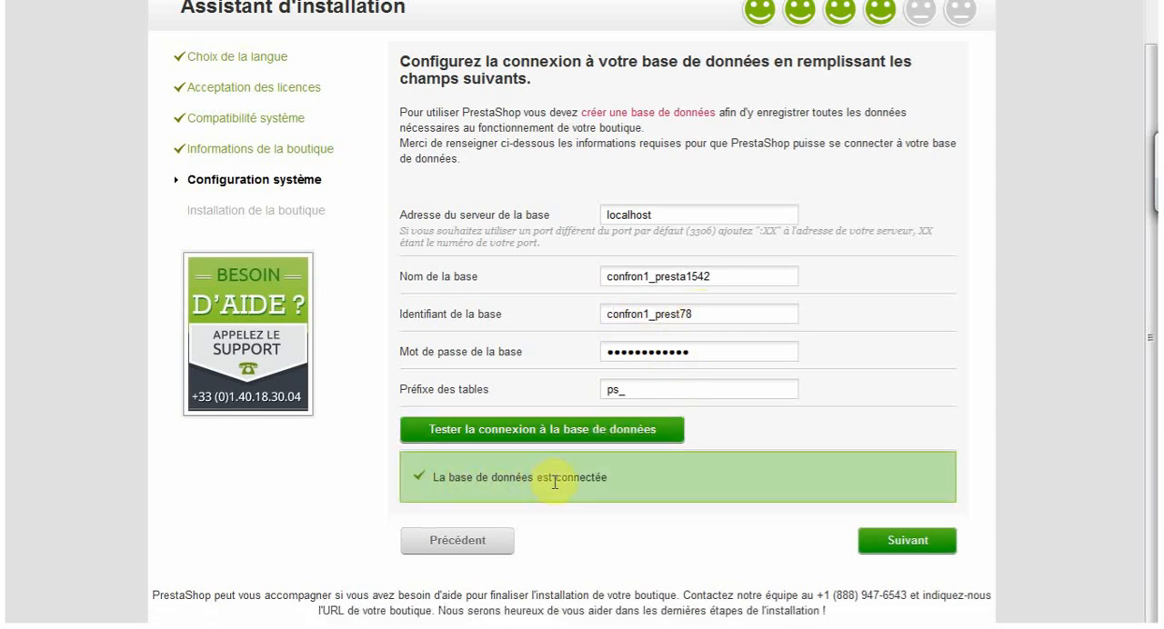
# - Continue to the shop installation and postpone the browser's offer to remember the password
pyautogui.click(908, 544)
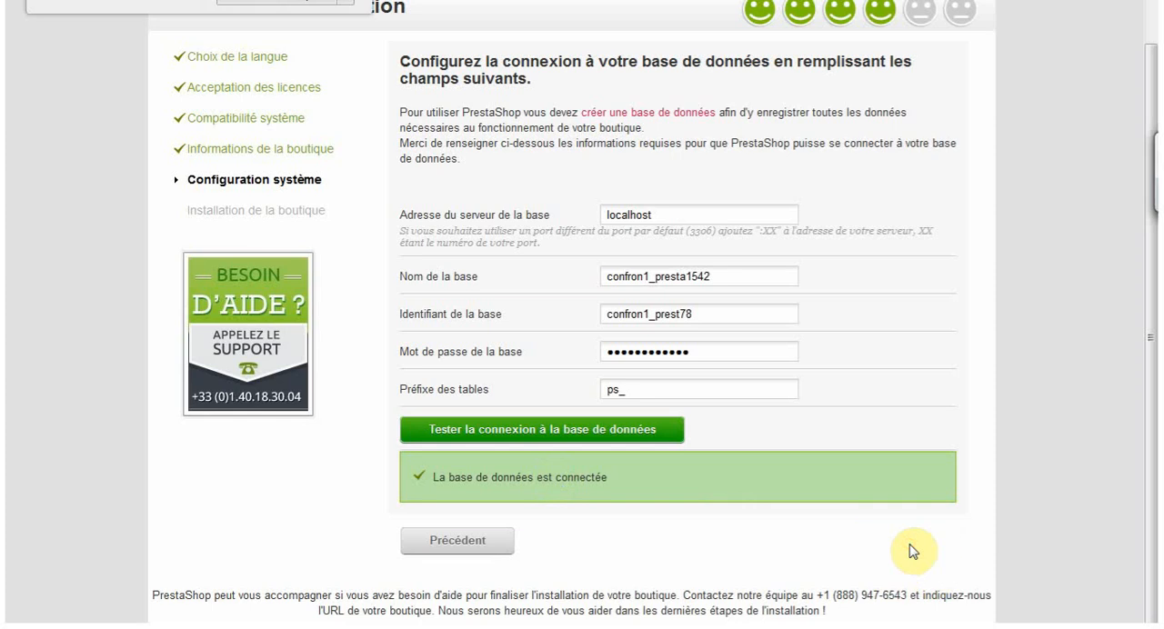
pyautogui.click(345, 6)
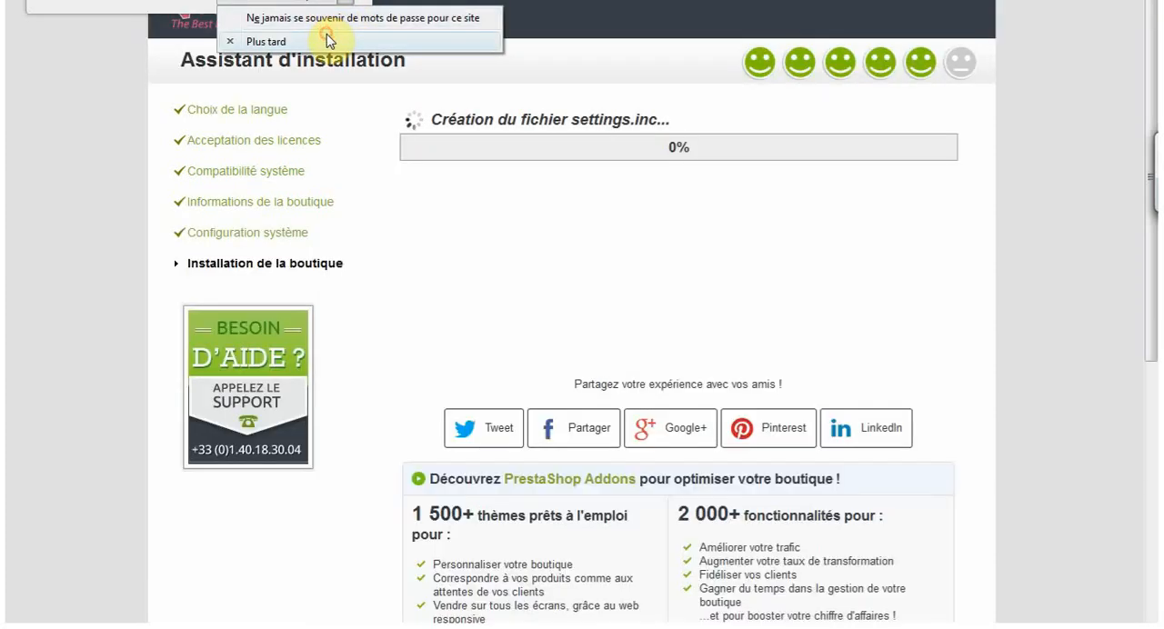
pyautogui.click(327, 41)
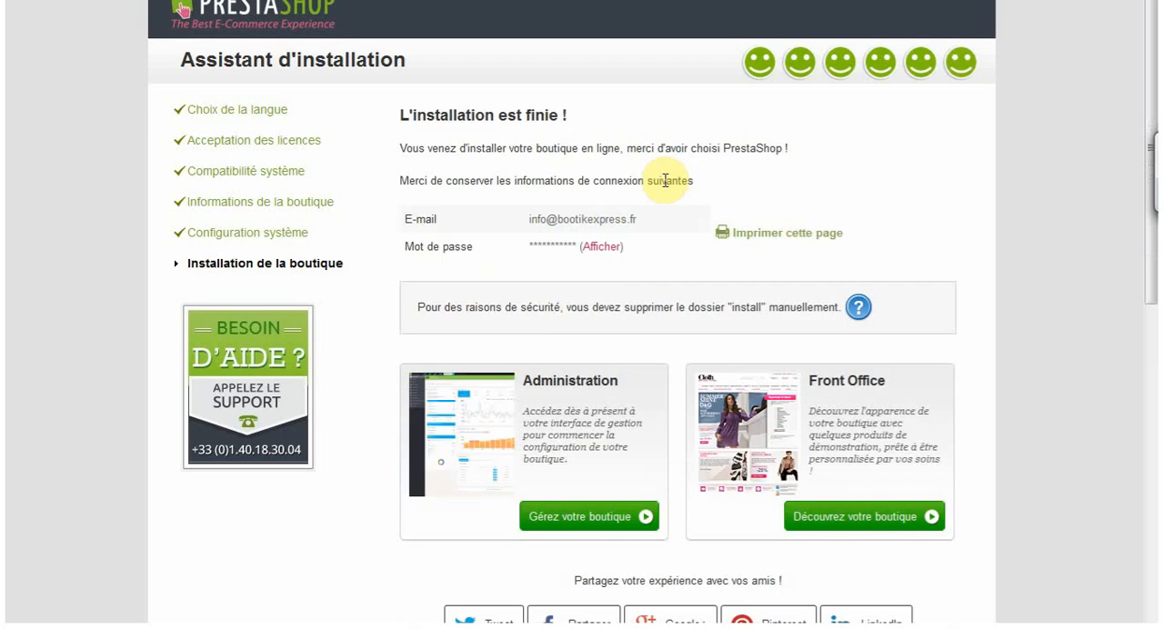
# - Examine the completion page's connection details and its instruction to delete the "install" folder, cancelling printing of the page
pyautogui.click(888, 162)
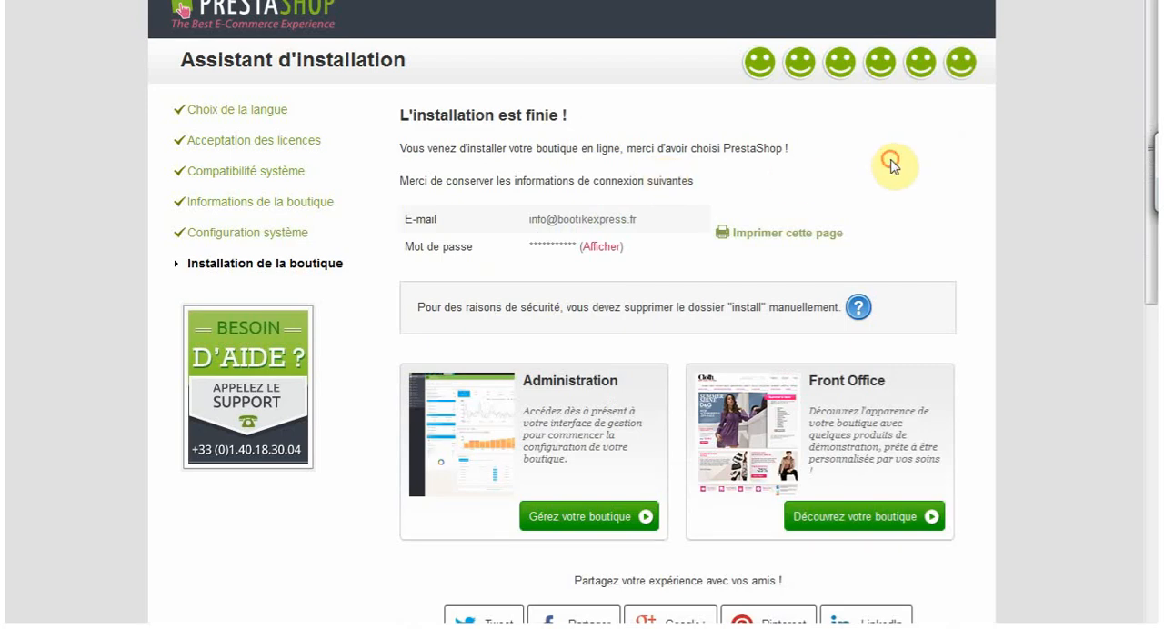
pyautogui.click(954, 180)
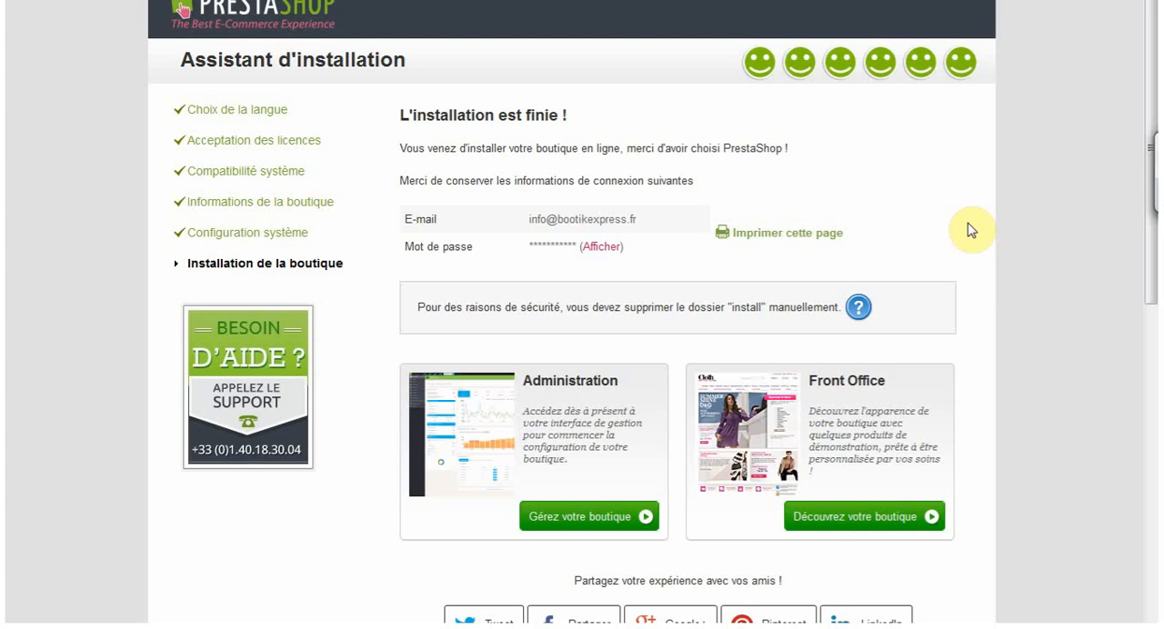
pyautogui.moveTo(418, 307); pyautogui.dragTo(843, 307)
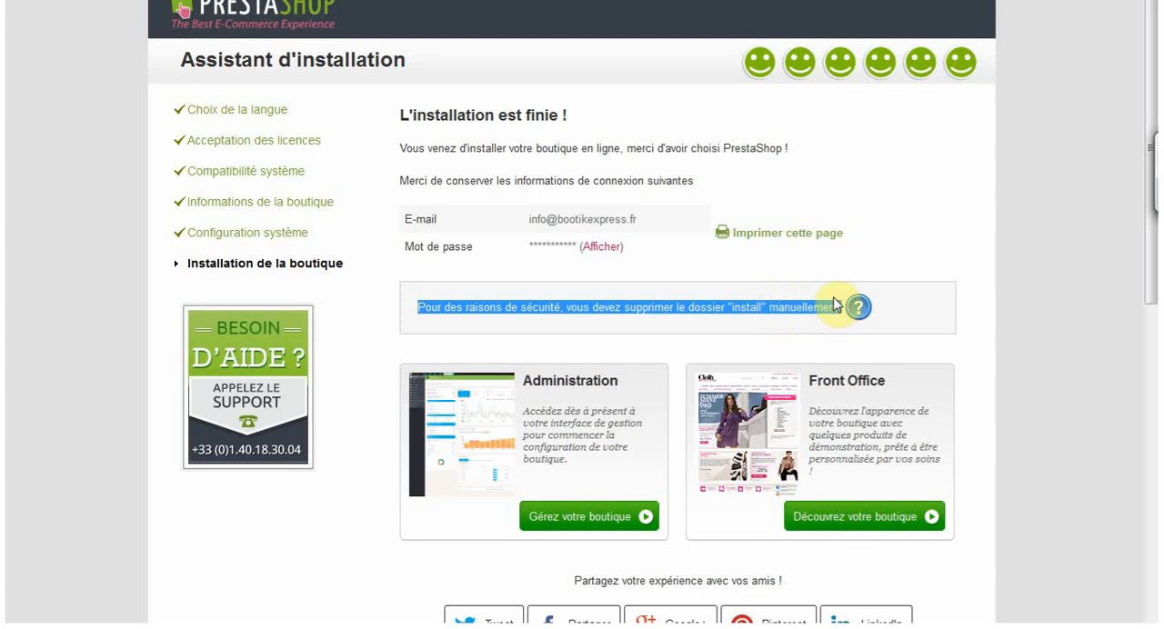
pyautogui.click(925, 244)
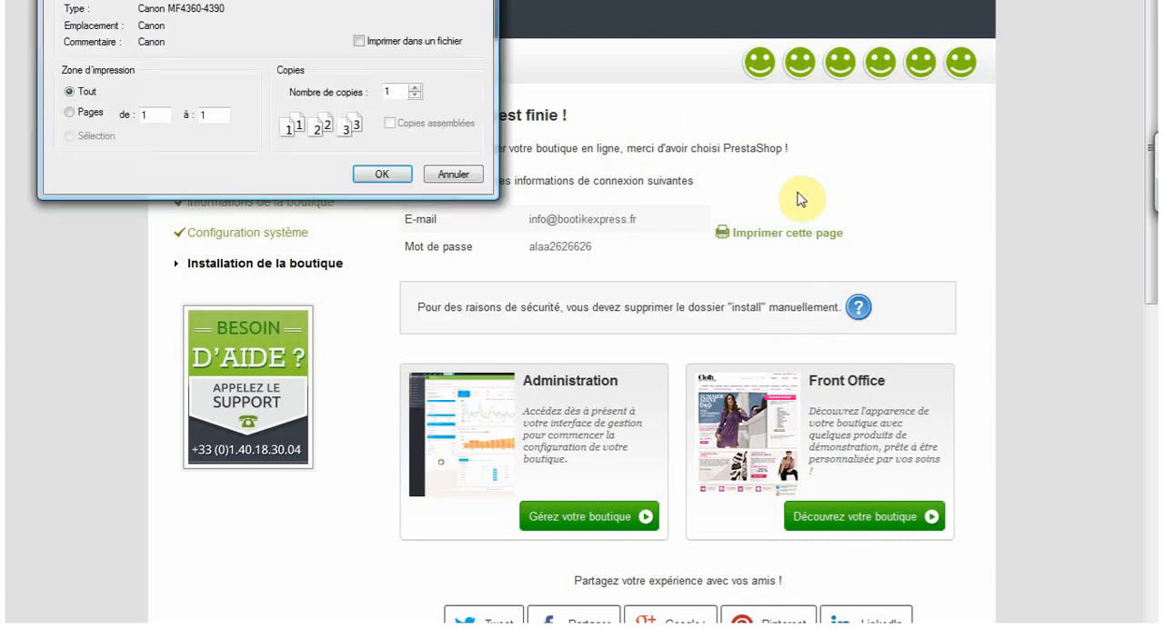
pyautogui.click(453, 174)
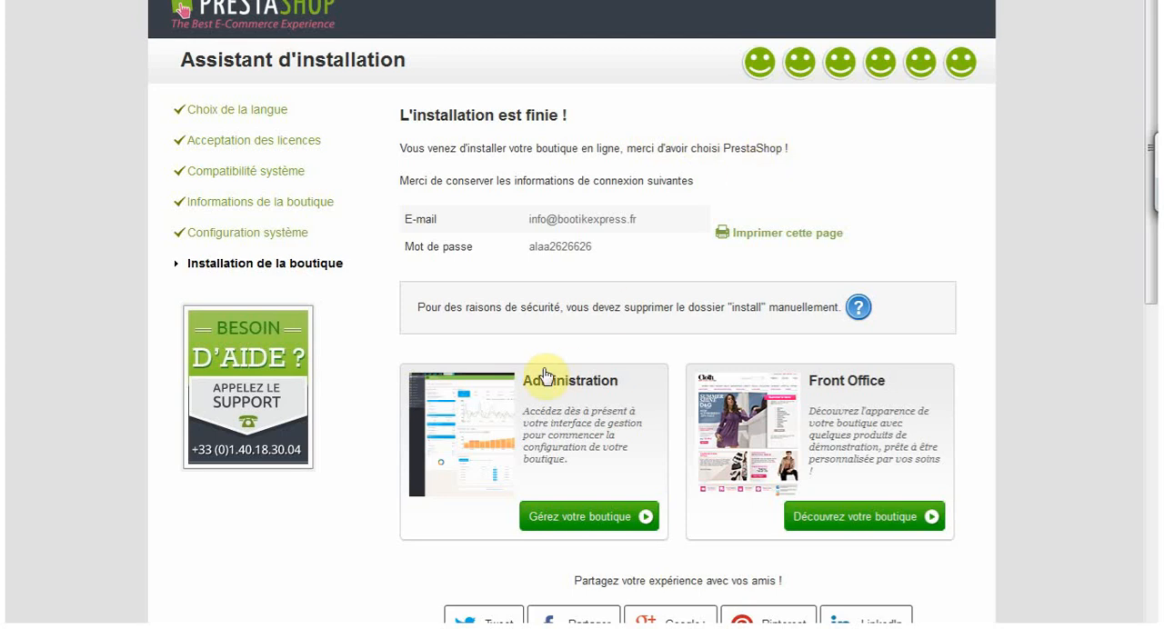
pyautogui.moveTo(445, 314); pyautogui.dragTo(799, 342)
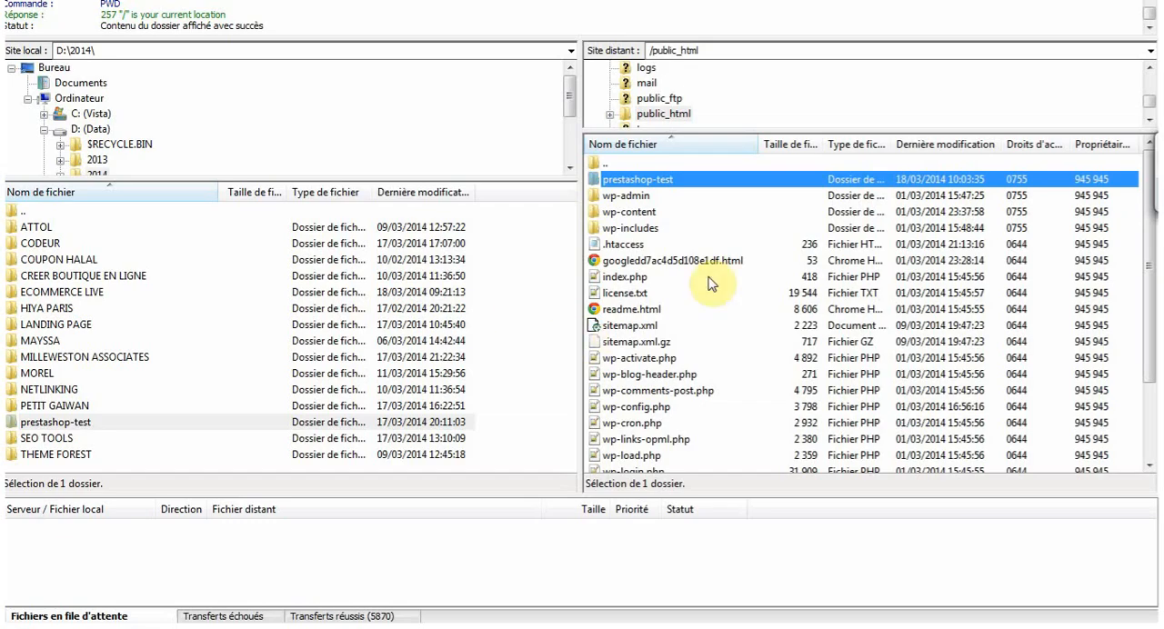
# - Open the prestashop-test folder on the FTP server and bring up the deletion option for its install folder
pyautogui.doubleClick(650, 181)
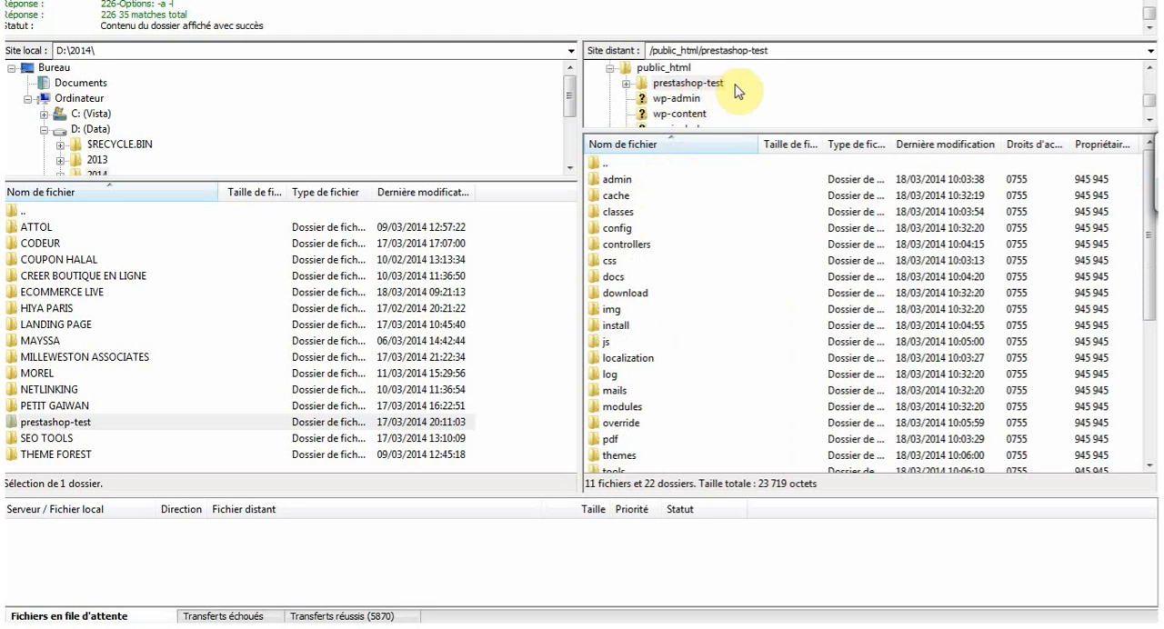
pyautogui.click(655, 264)
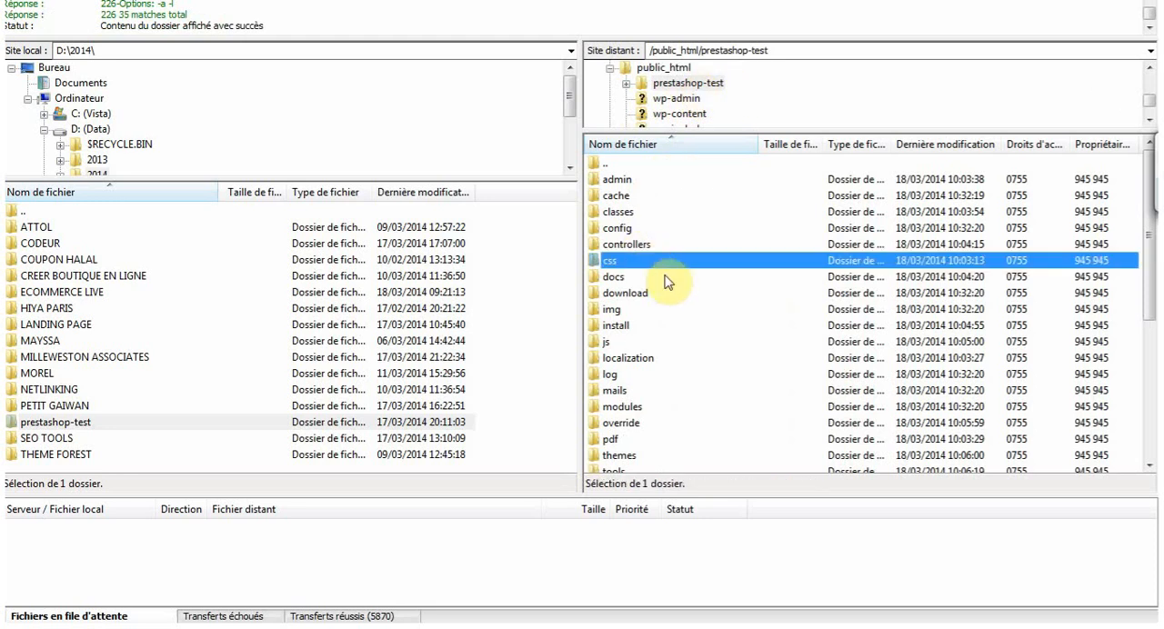
pyautogui.scroll(-3, 669, 282)
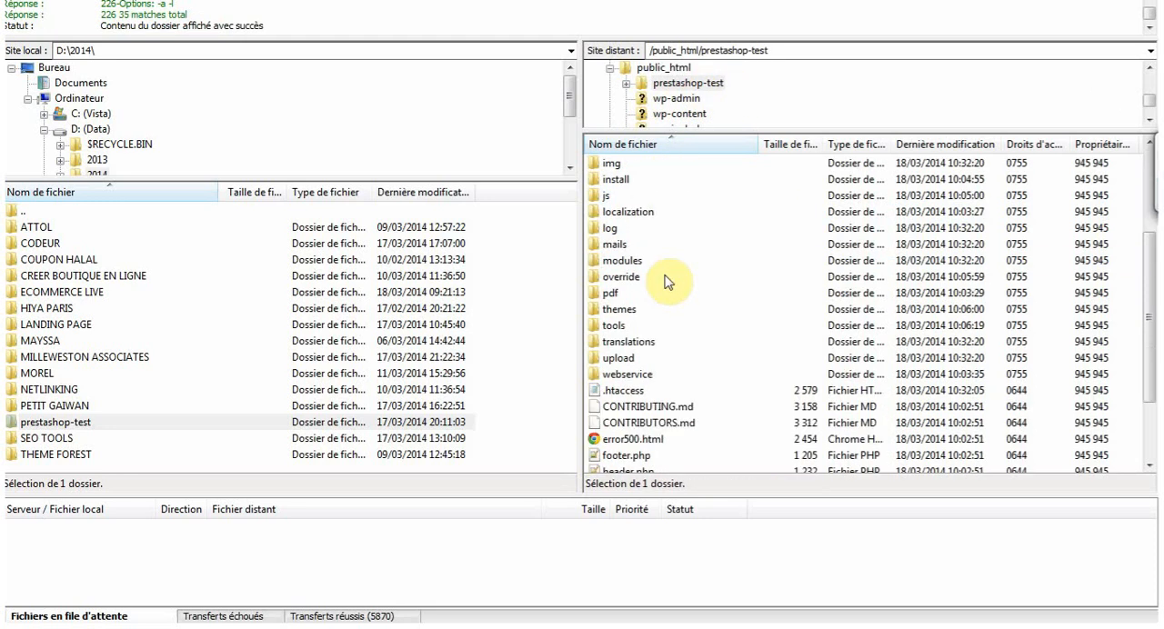
pyautogui.click(617, 180)
pyautogui.scroll(1, 664, 227)
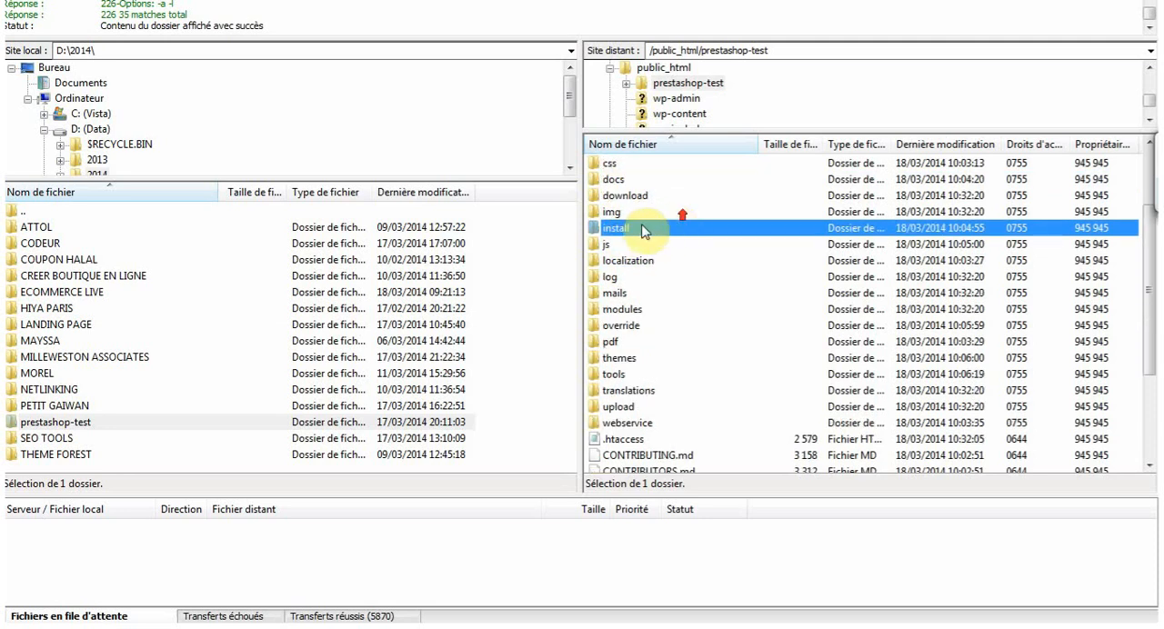
pyautogui.rightClick(618, 233)
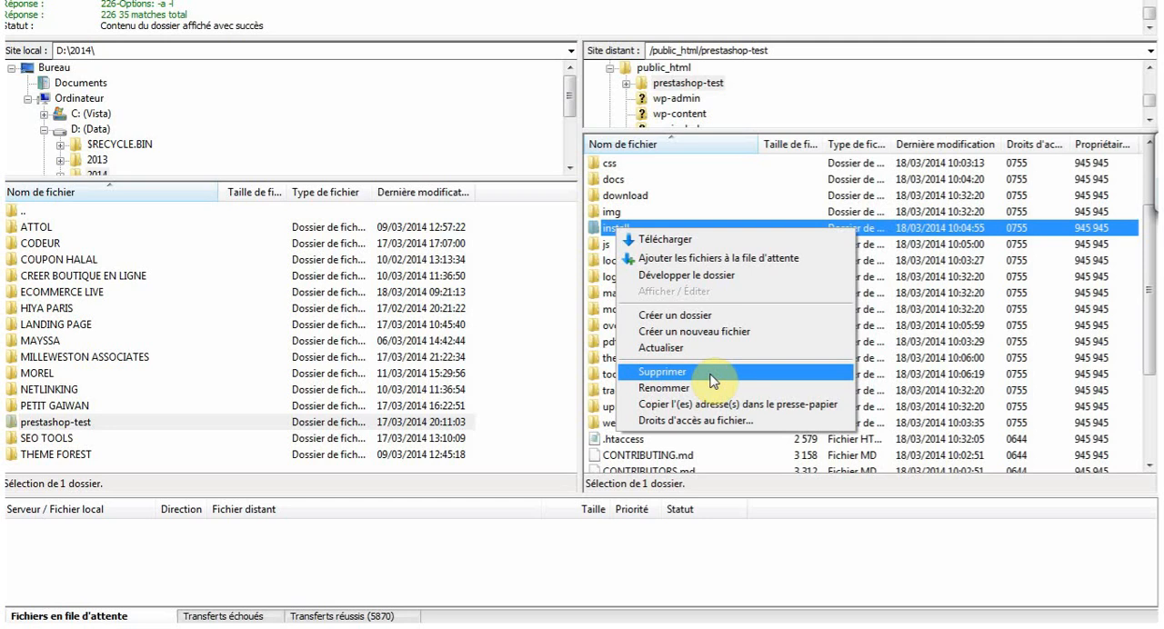
# - Switch to the shop in the browser, go from the checkout sign-in page to the home page and look over its banners
pyautogui.click(109, 76)
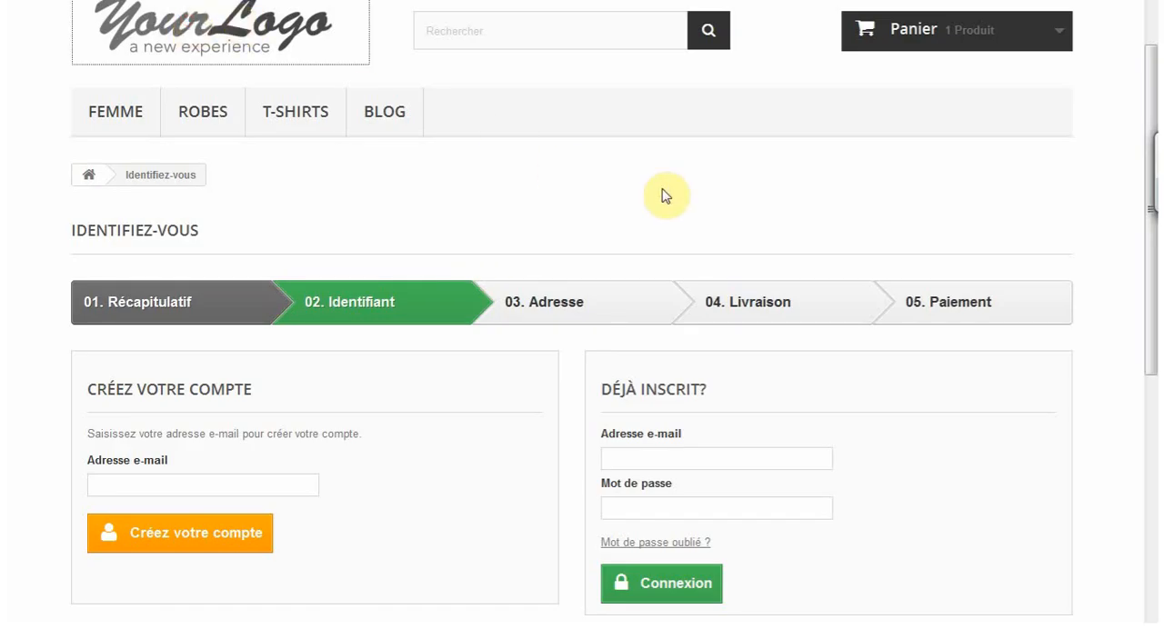
pyautogui.click(909, 204)
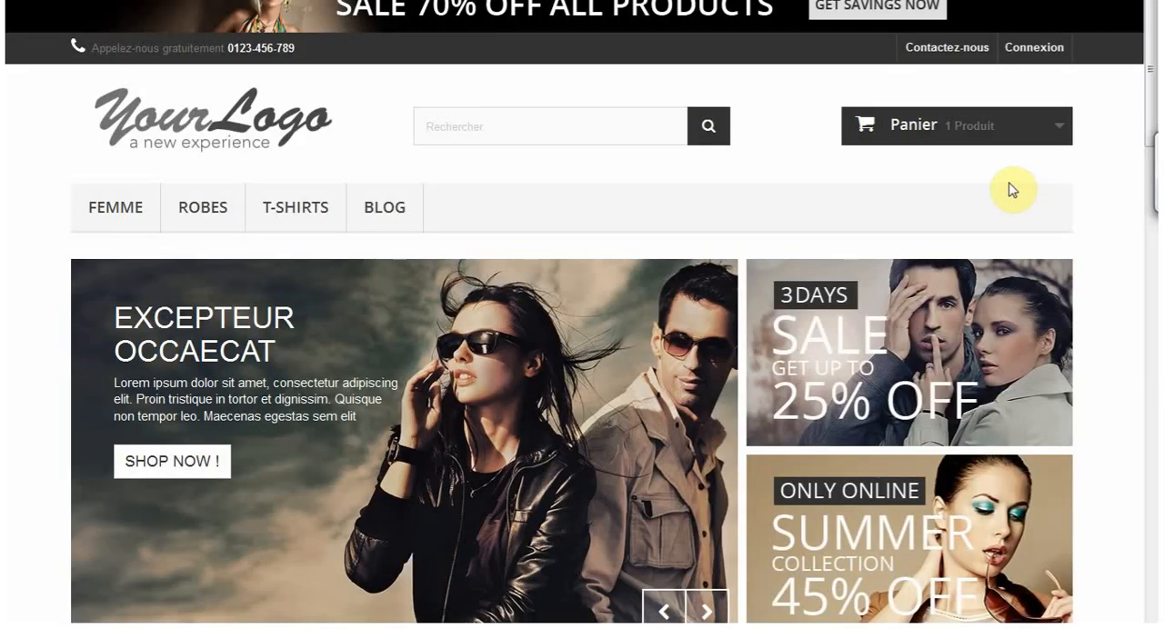
pyautogui.scroll(-1, 1085, 187)
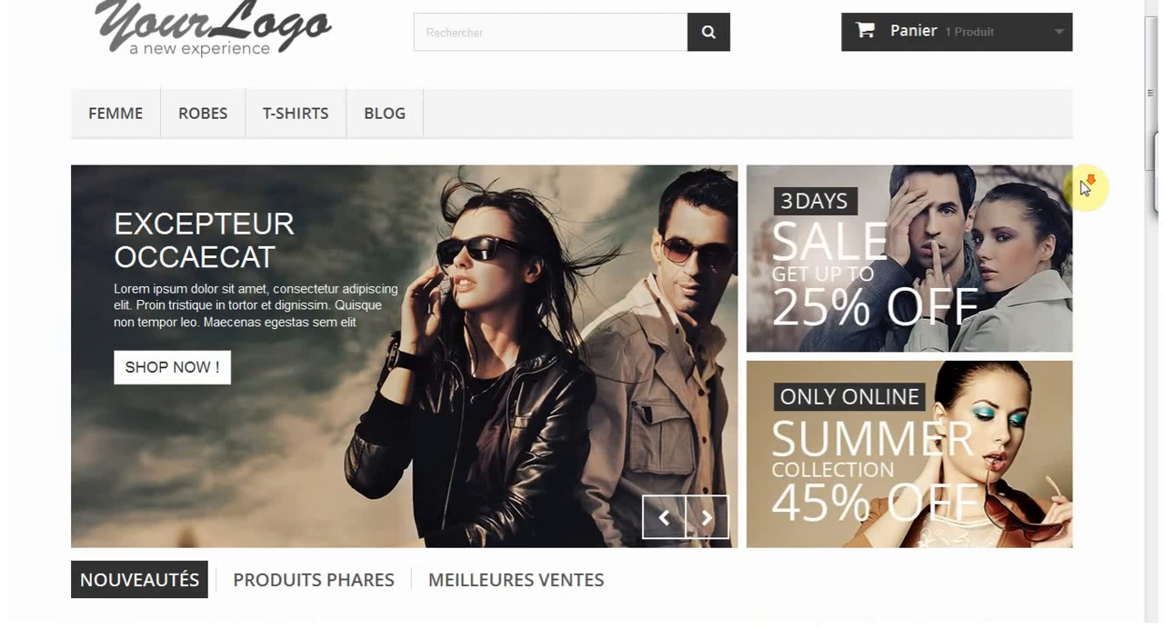
pyautogui.scroll(1, 1085, 182)
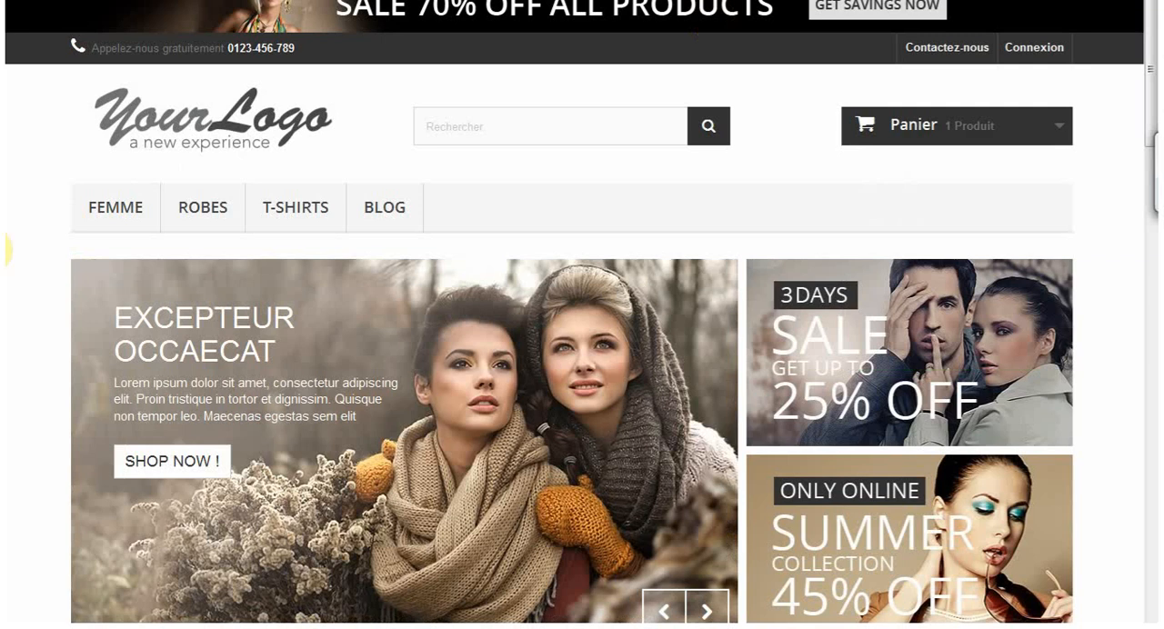